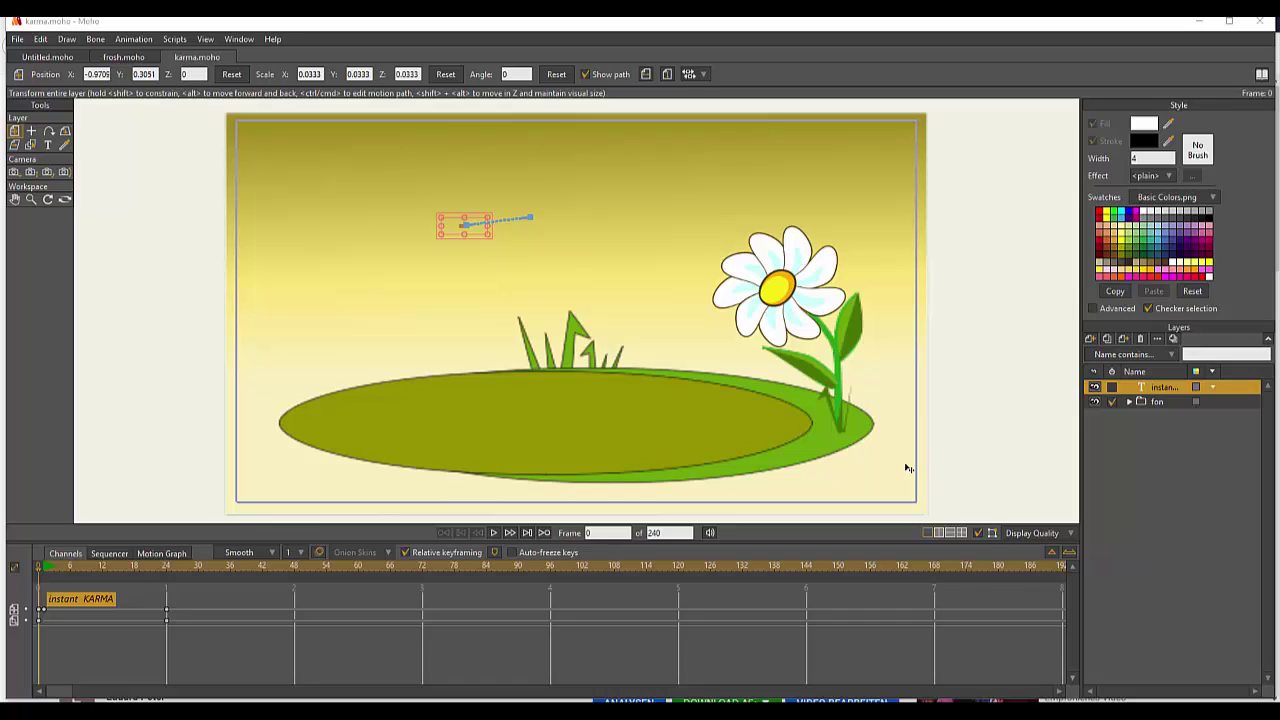
- Play back the "instant KARMA" title animation from frame 0 and stop it
left_click(493, 532)
left_click(493, 533)
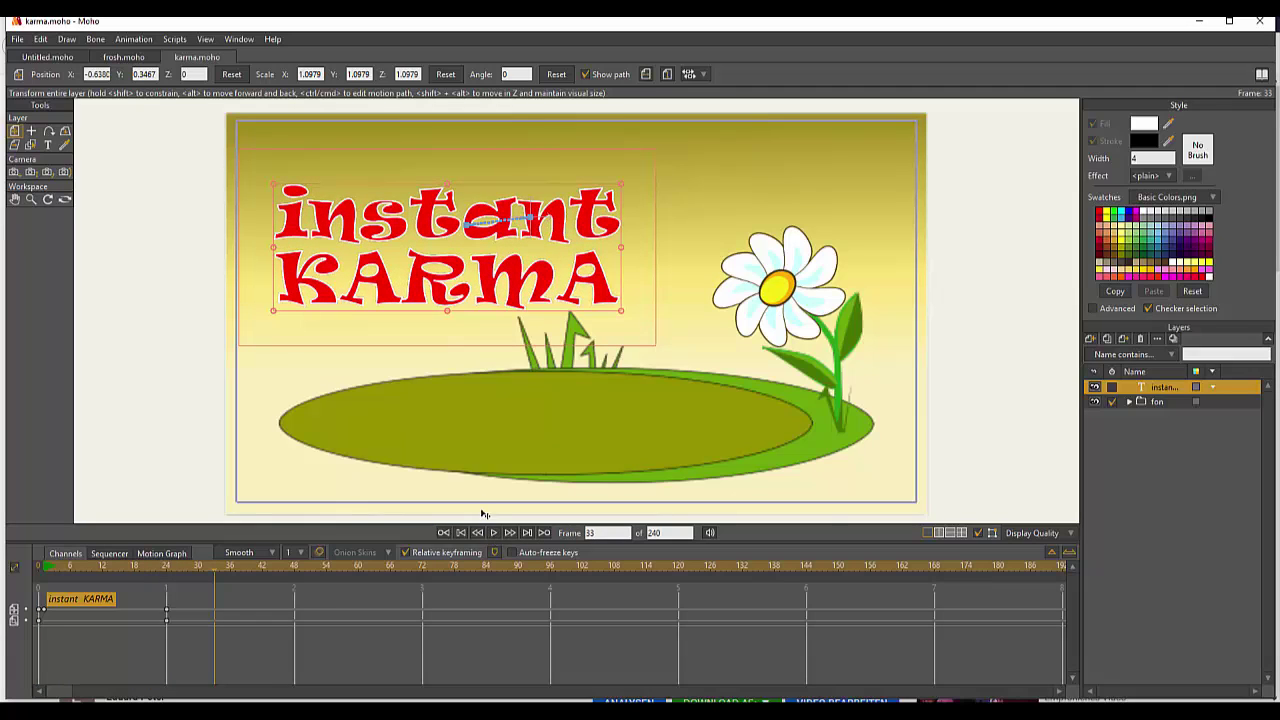
- Open the frosch-pryzhok project from the personage folder
left_click(17, 40)
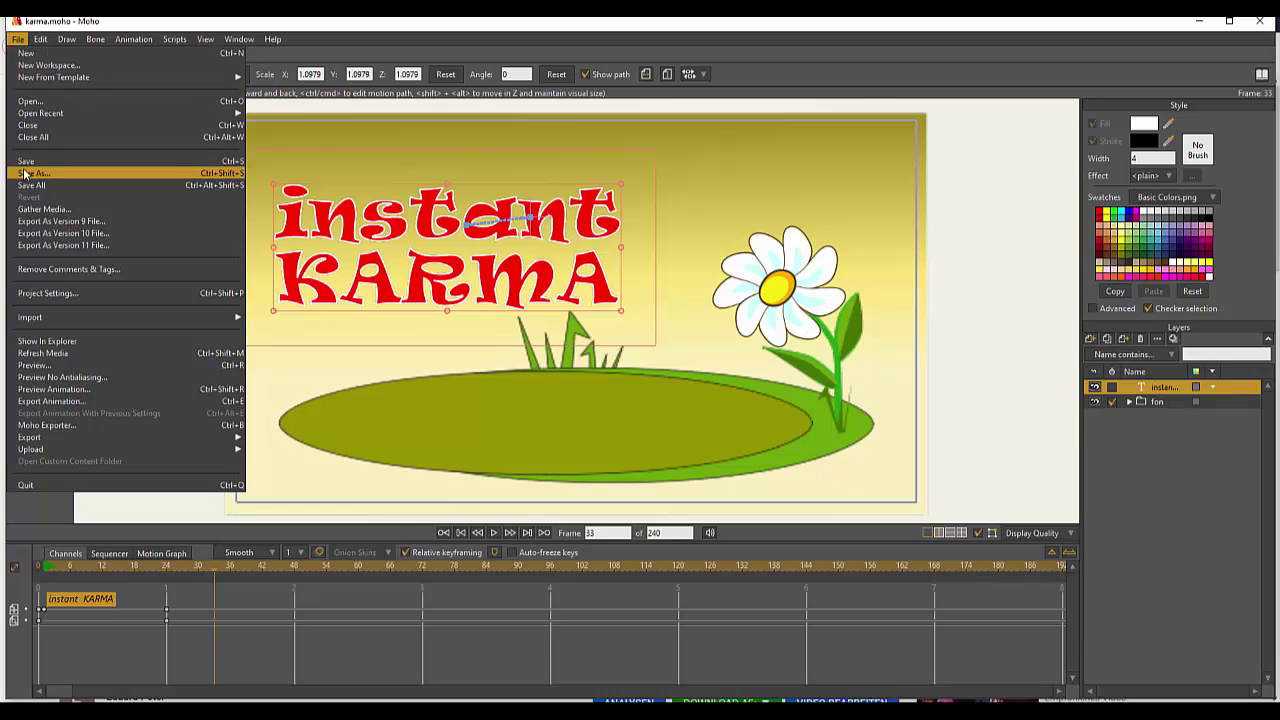
left_click(30, 102)
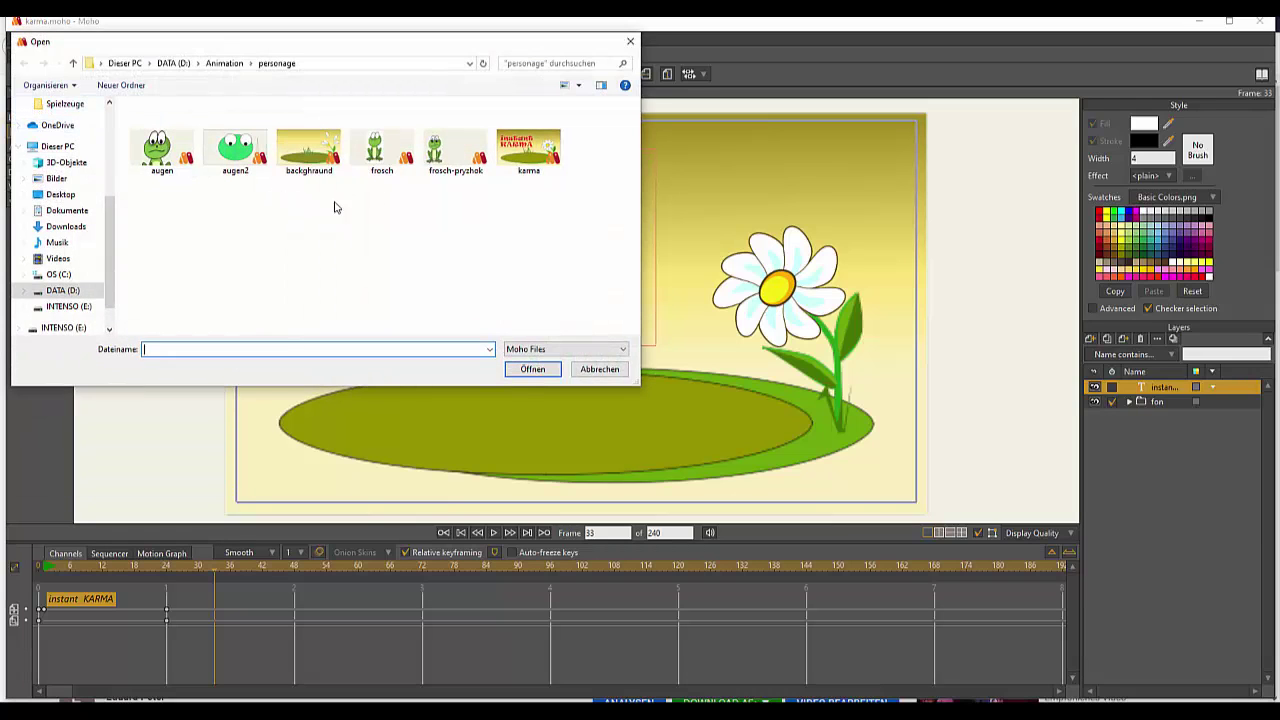
left_click(442, 160)
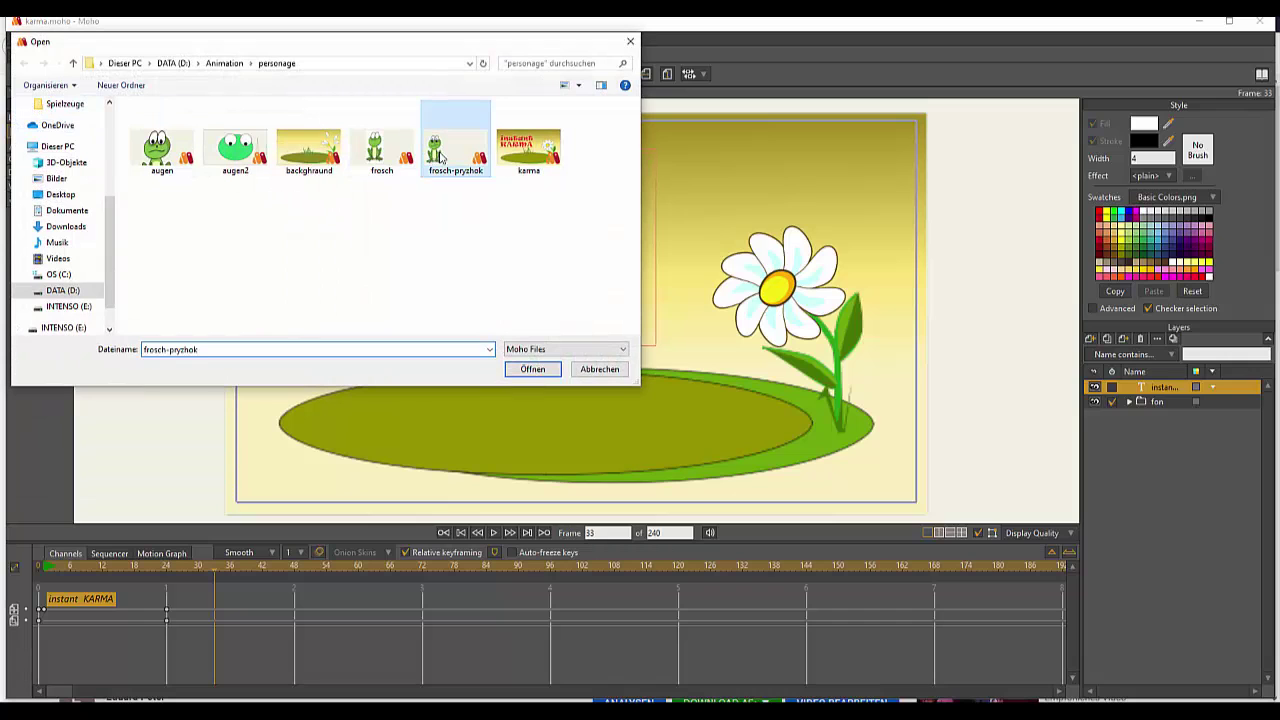
left_click(532, 370)
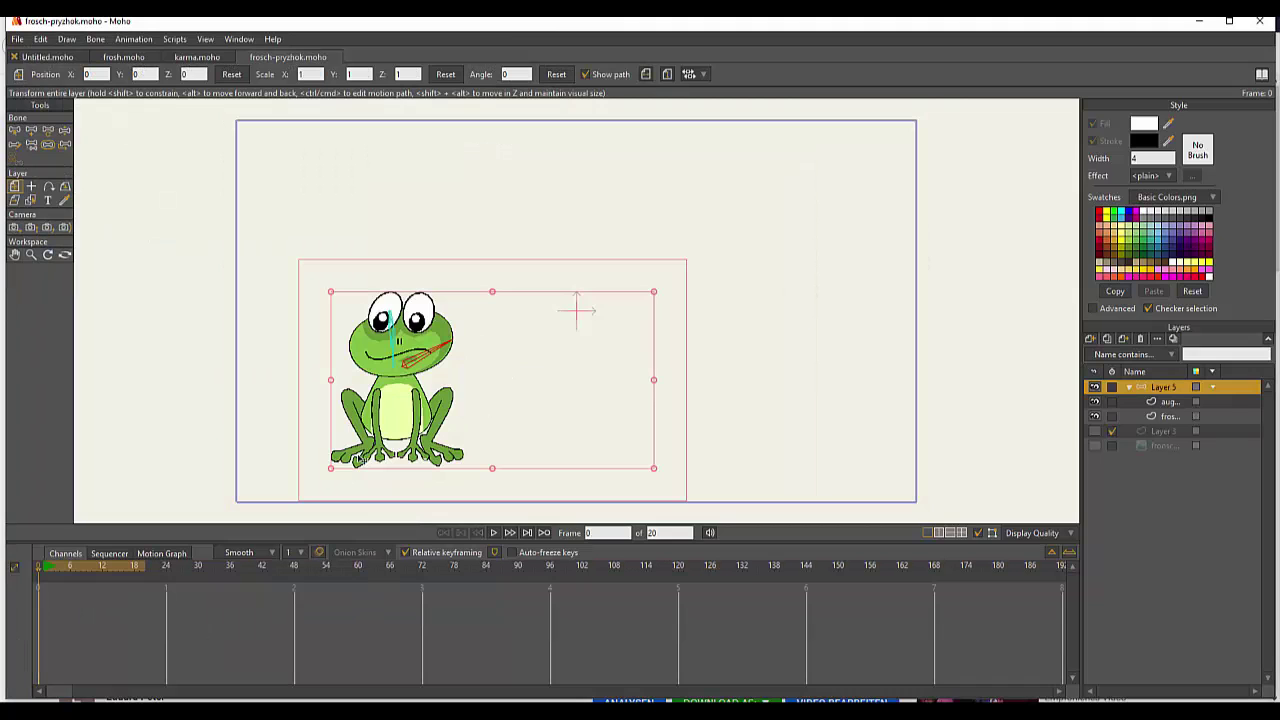
- Play the frog's jump animation and return the timeline to frame 0
left_click(493, 533)
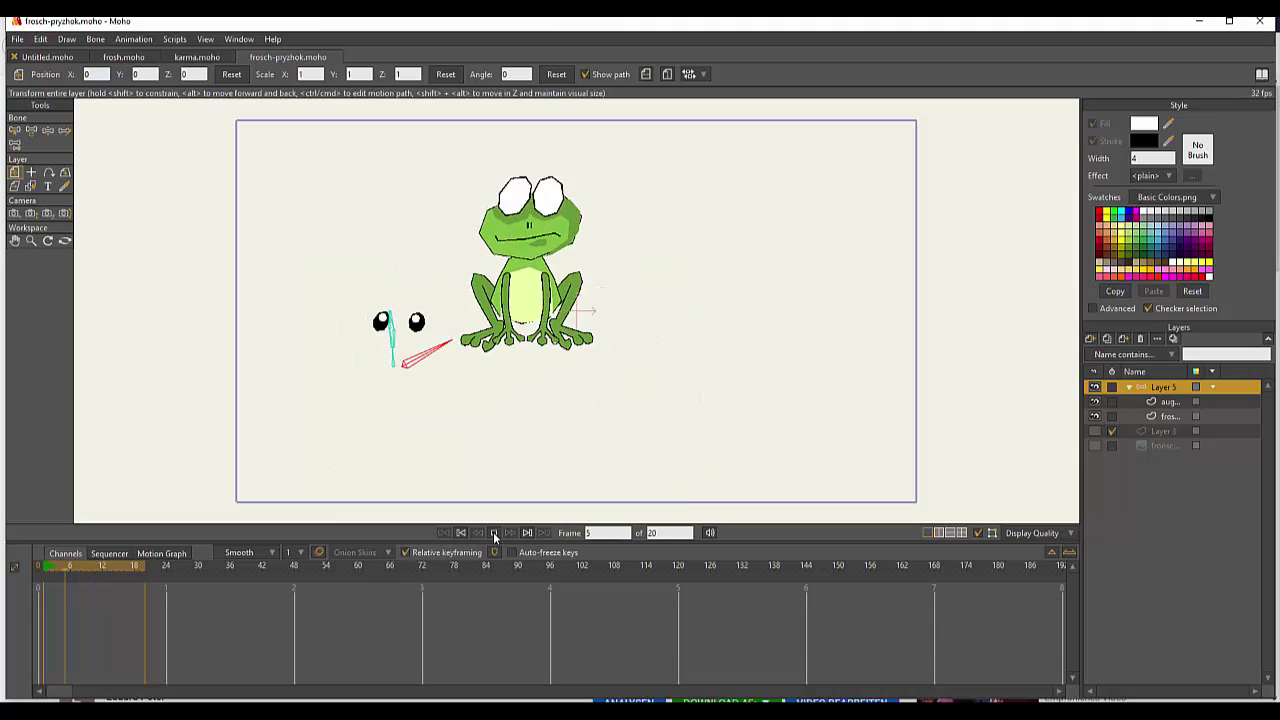
left_click(493, 532)
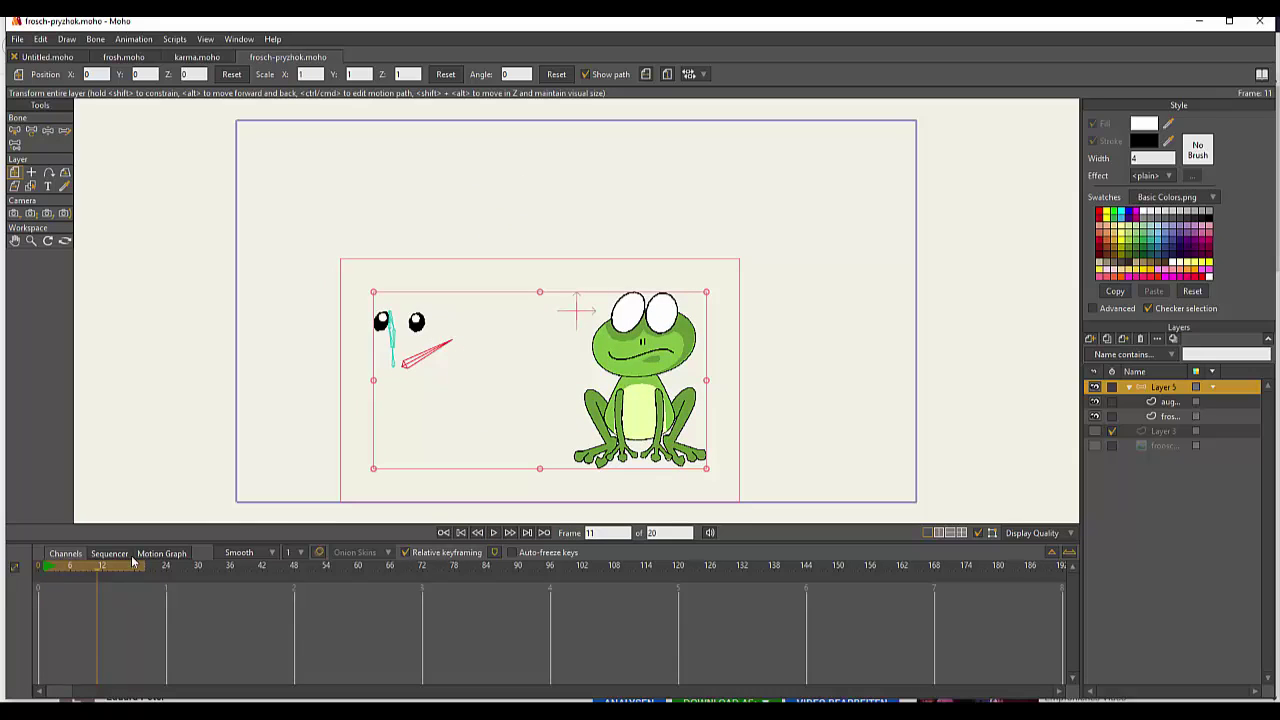
left_click_drag(98, 572, 5, 550)
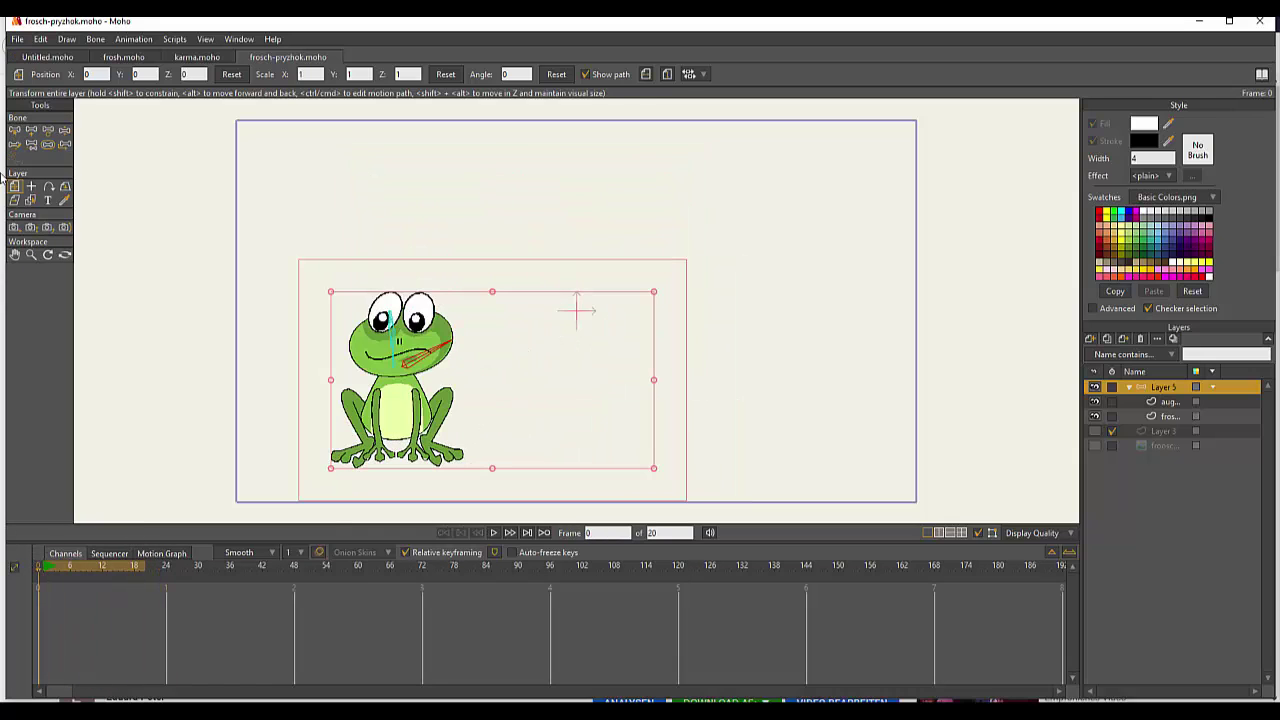
- Open the augen project from the personage folder
left_click(18, 40)
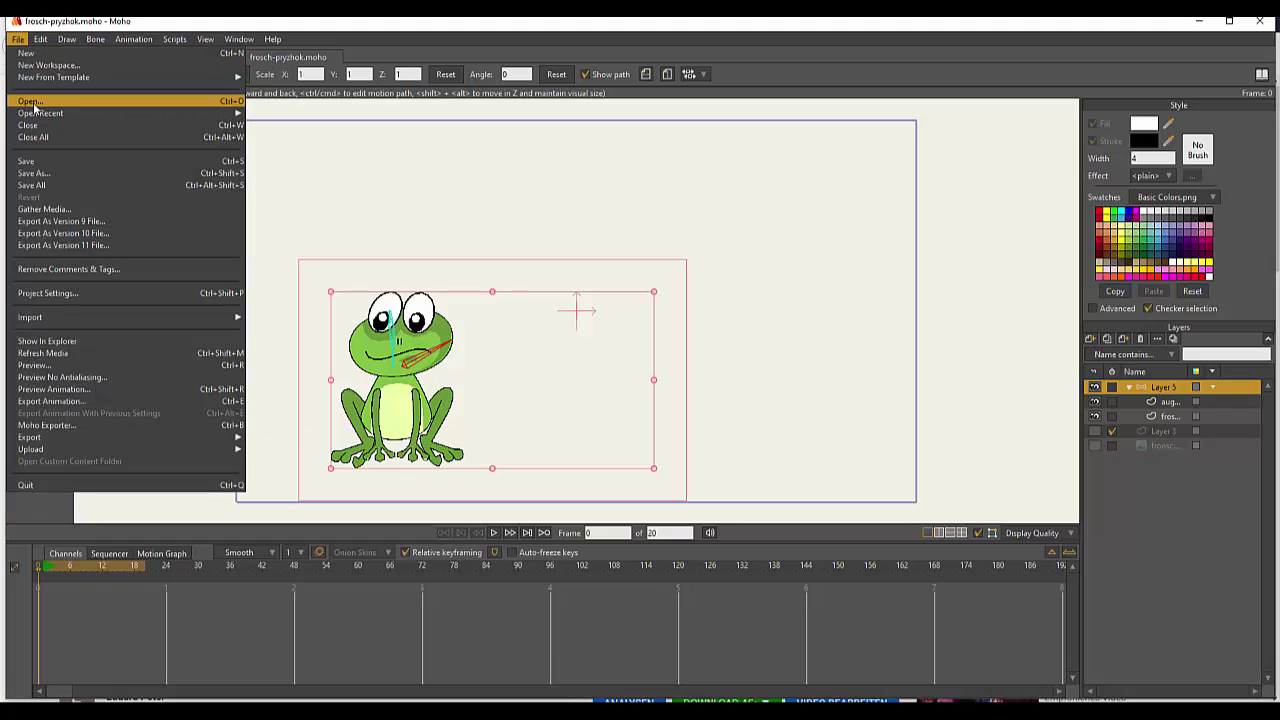
left_click(30, 102)
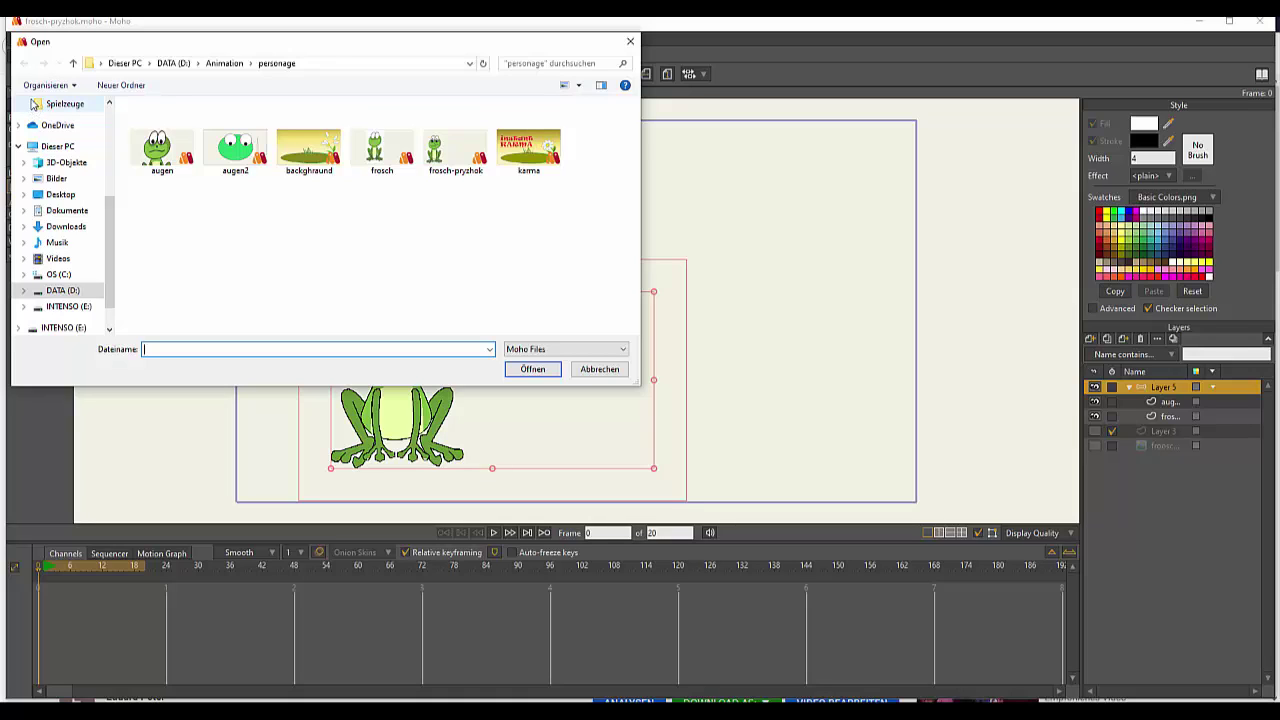
left_click(155, 150)
left_click(527, 369)
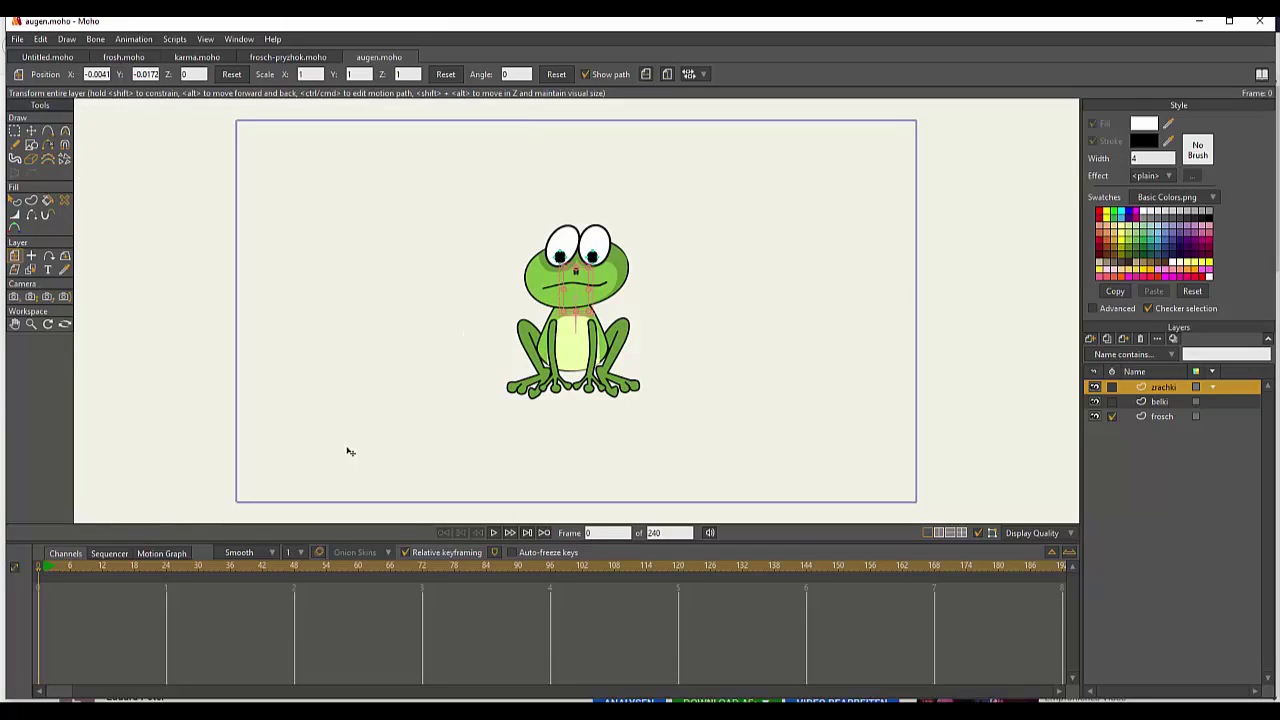
- Open the augen2 project from the personage folder
left_click(17, 39)
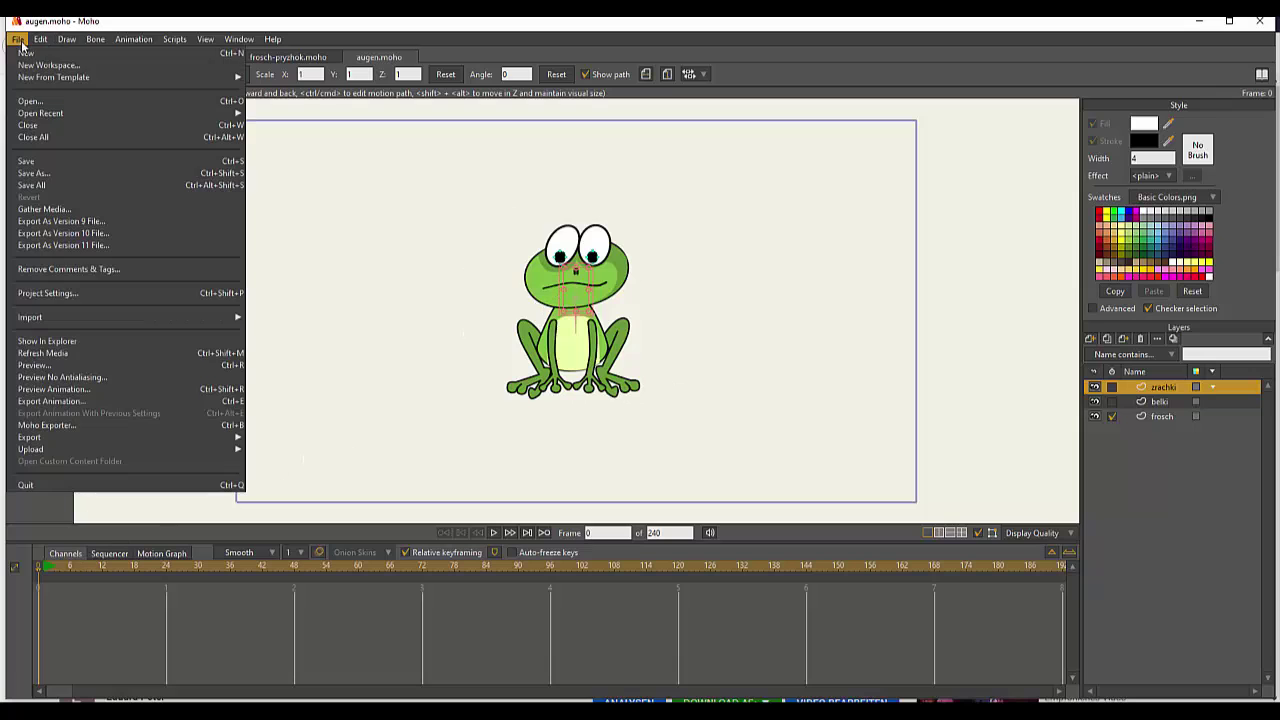
left_click(30, 101)
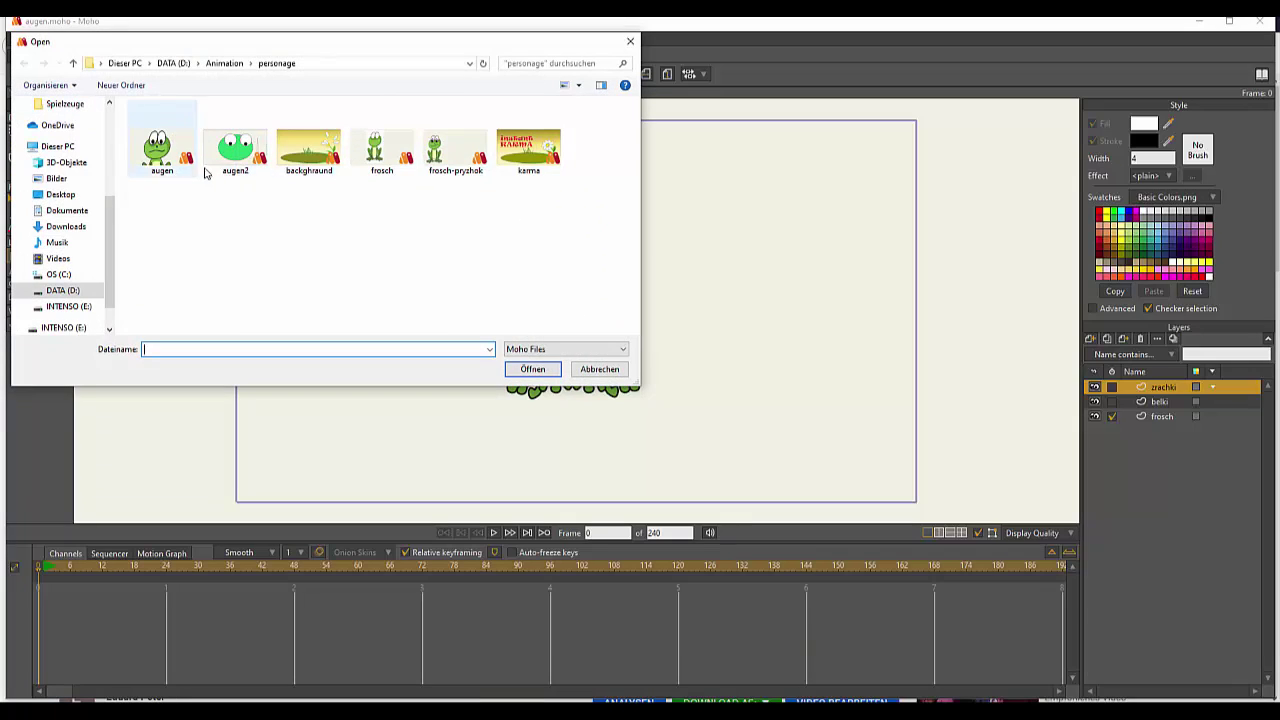
left_click(236, 150)
left_click(531, 372)
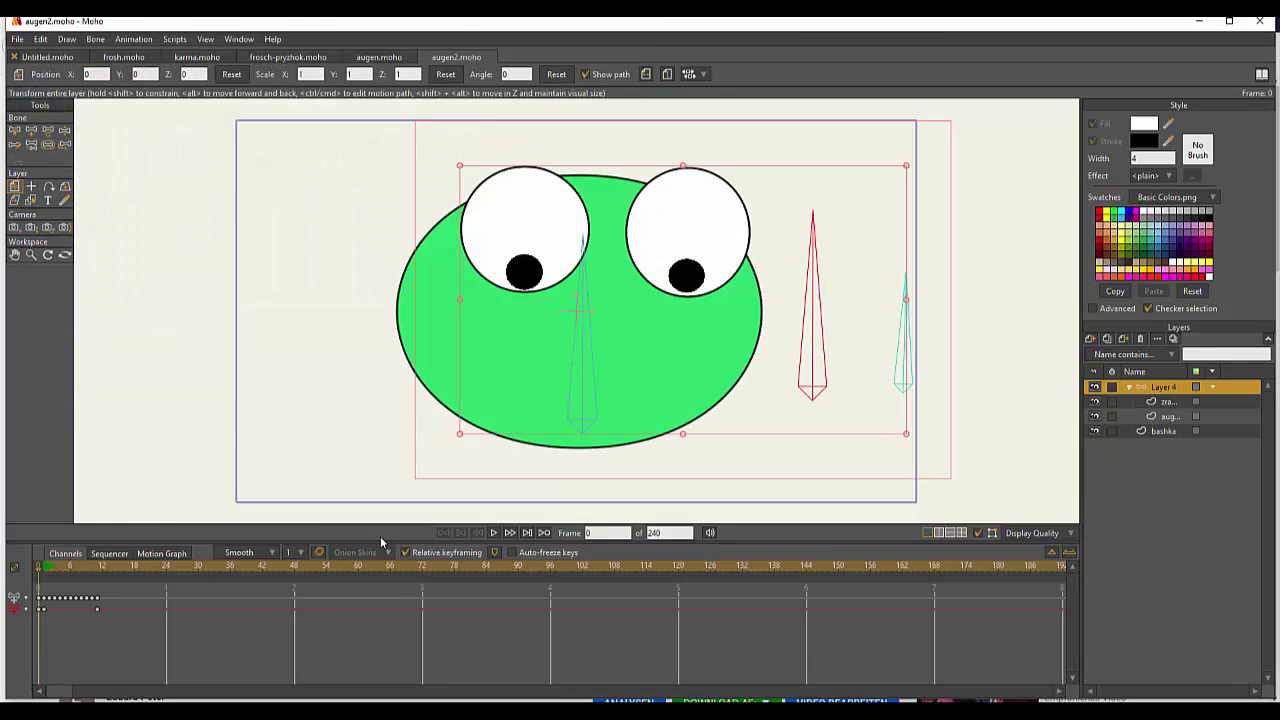
- Play the rolling eyes animation on the green head and return the timeline to frame 0
left_click(492, 533)
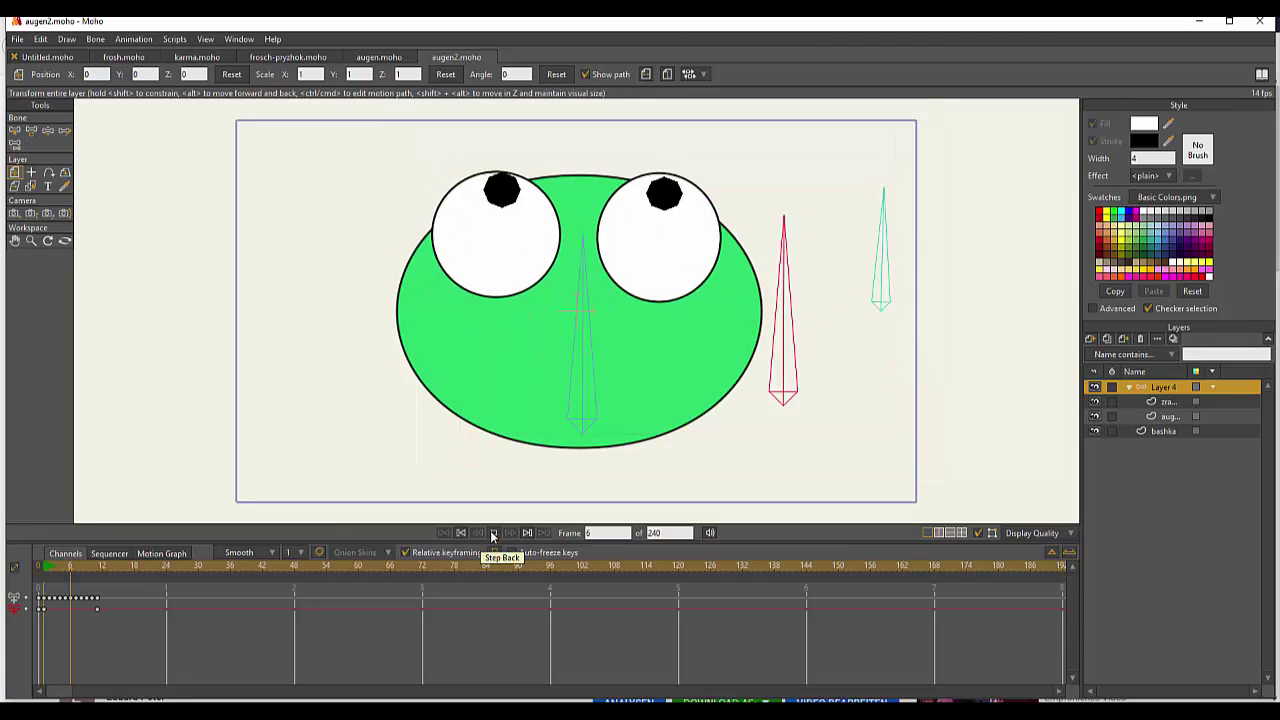
left_click(492, 535)
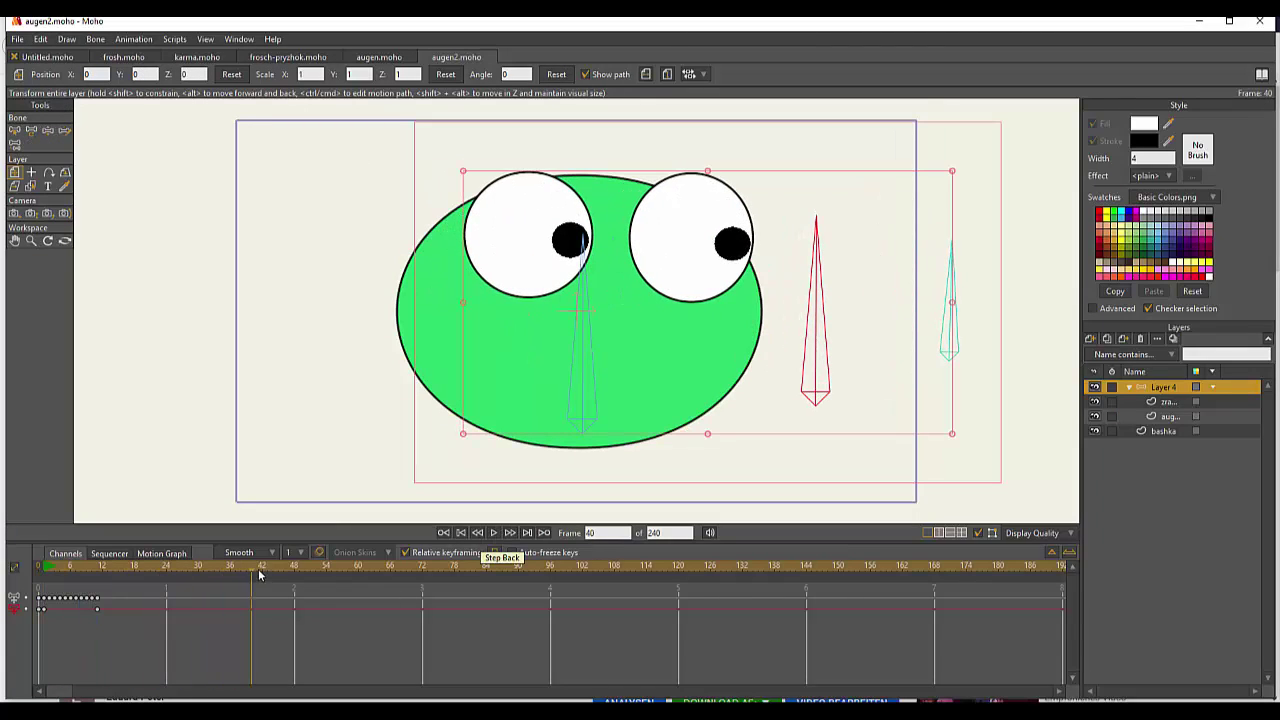
left_click_drag(221, 577, 6, 592)
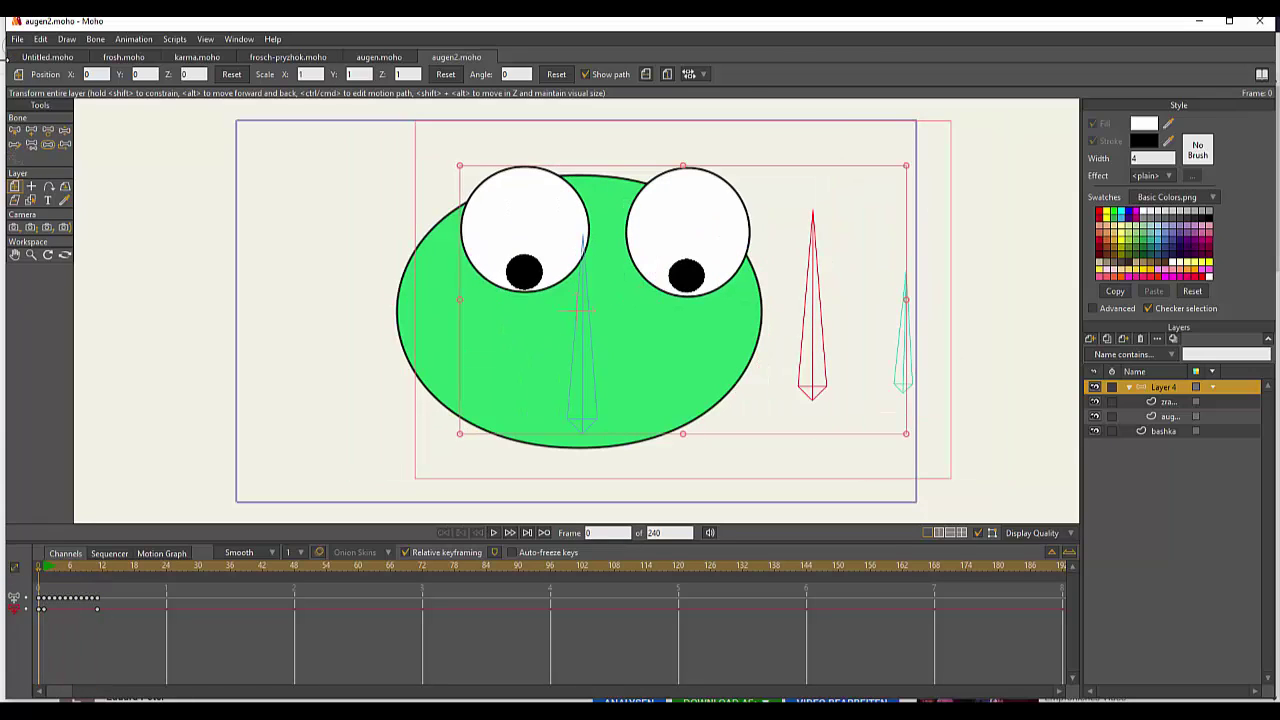
- Open the biene project from the Movie folder inside Animation
left_click(18, 40)
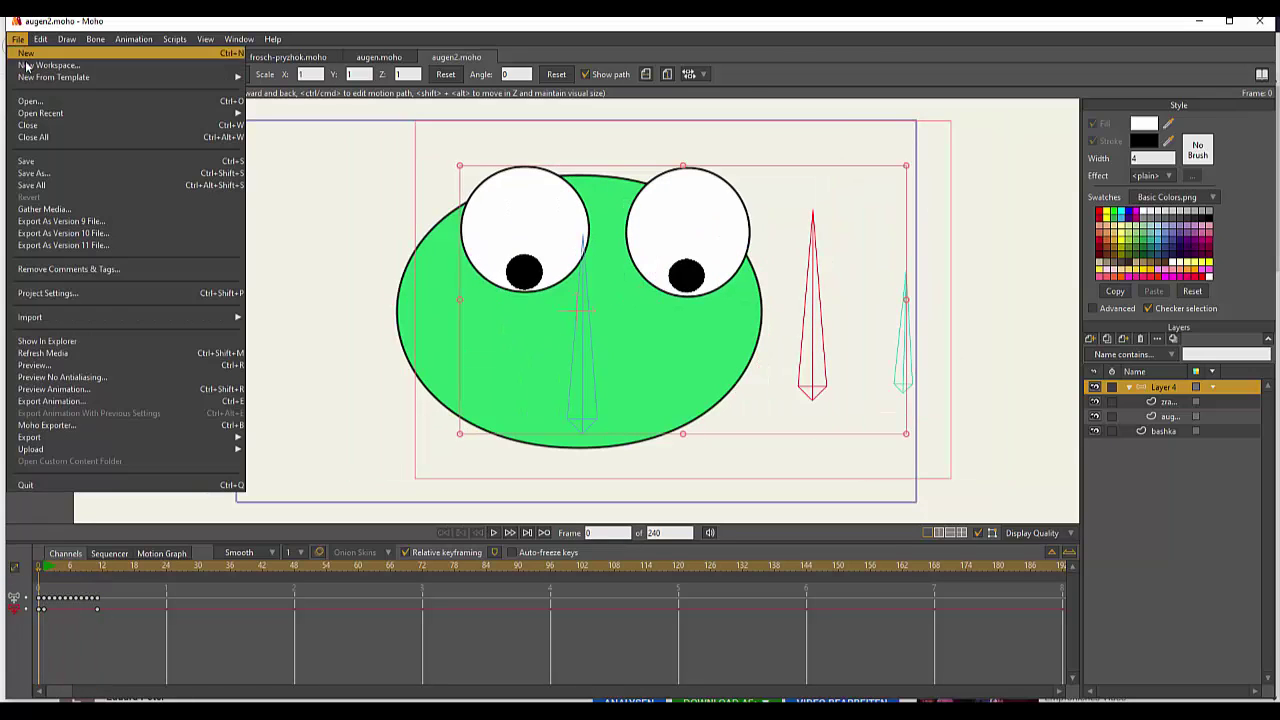
left_click(29, 101)
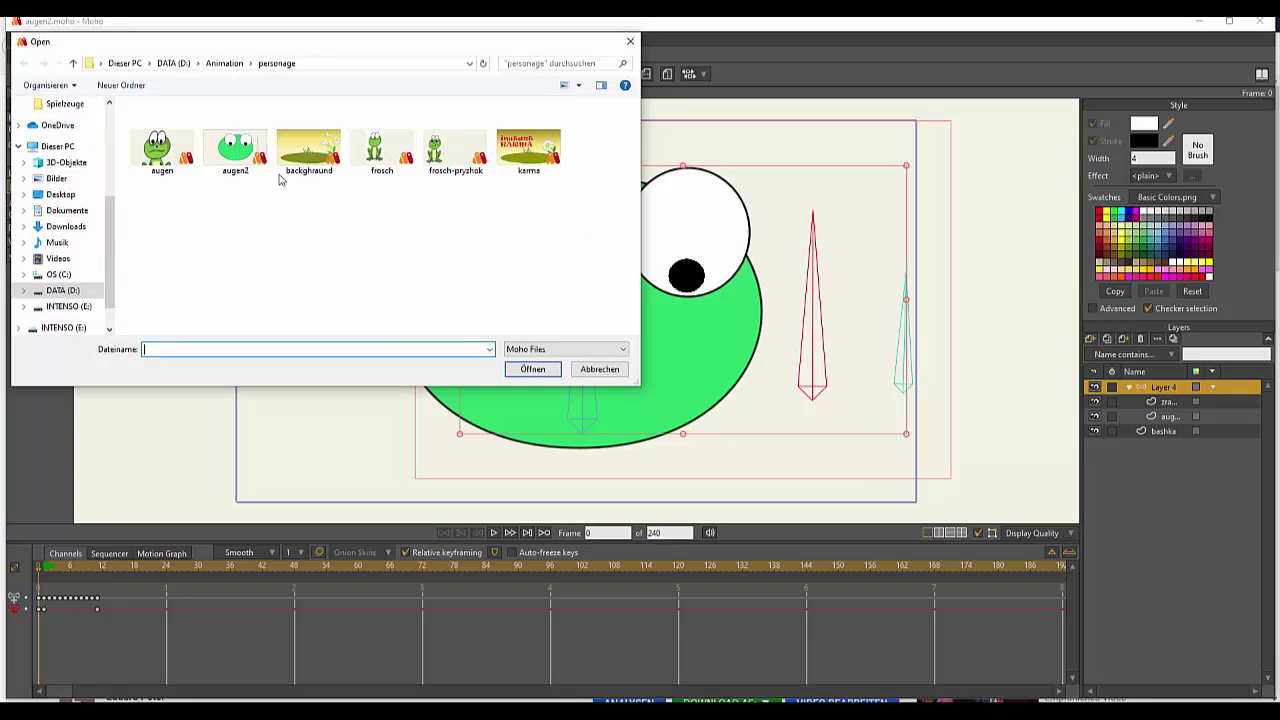
left_click(225, 63)
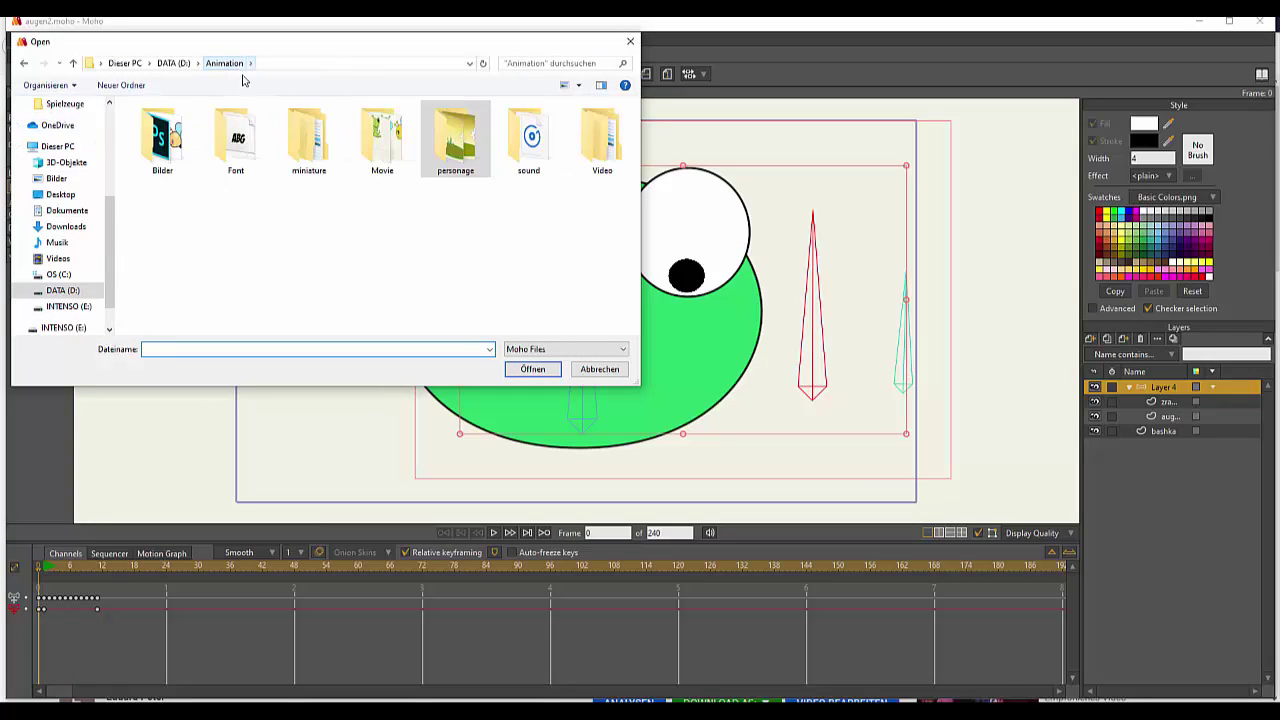
double_click(380, 150)
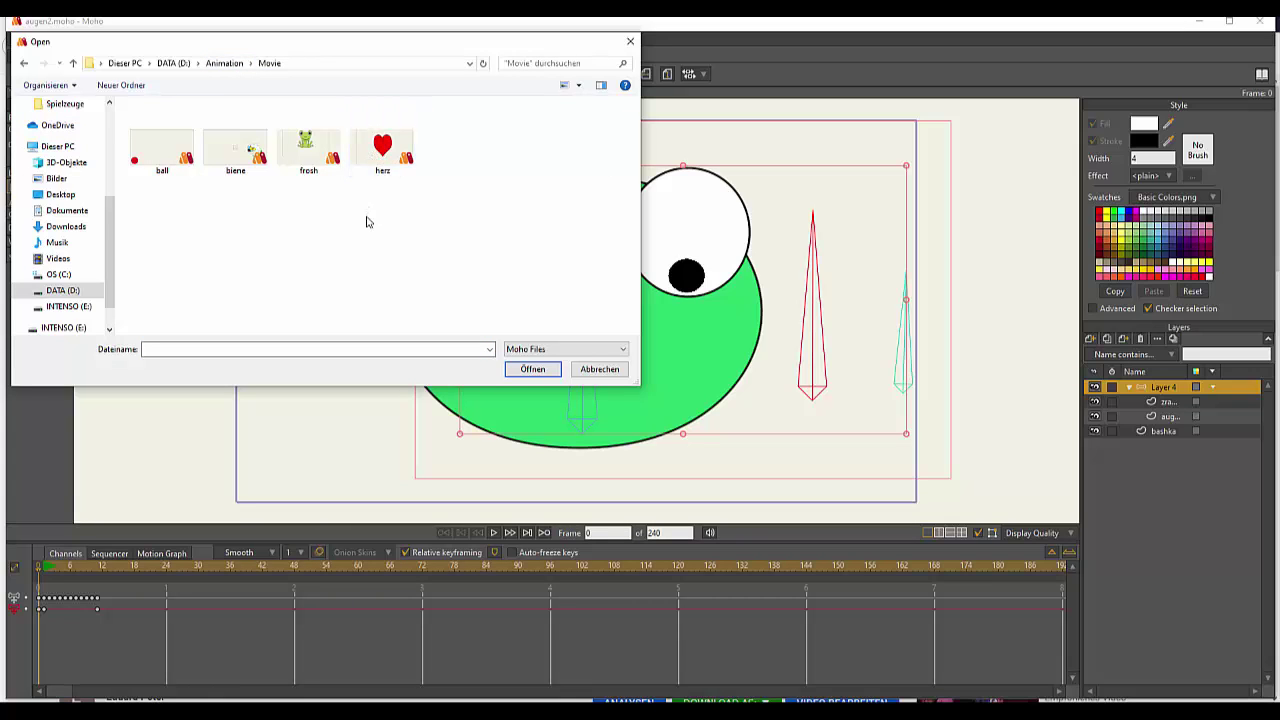
left_click(240, 158)
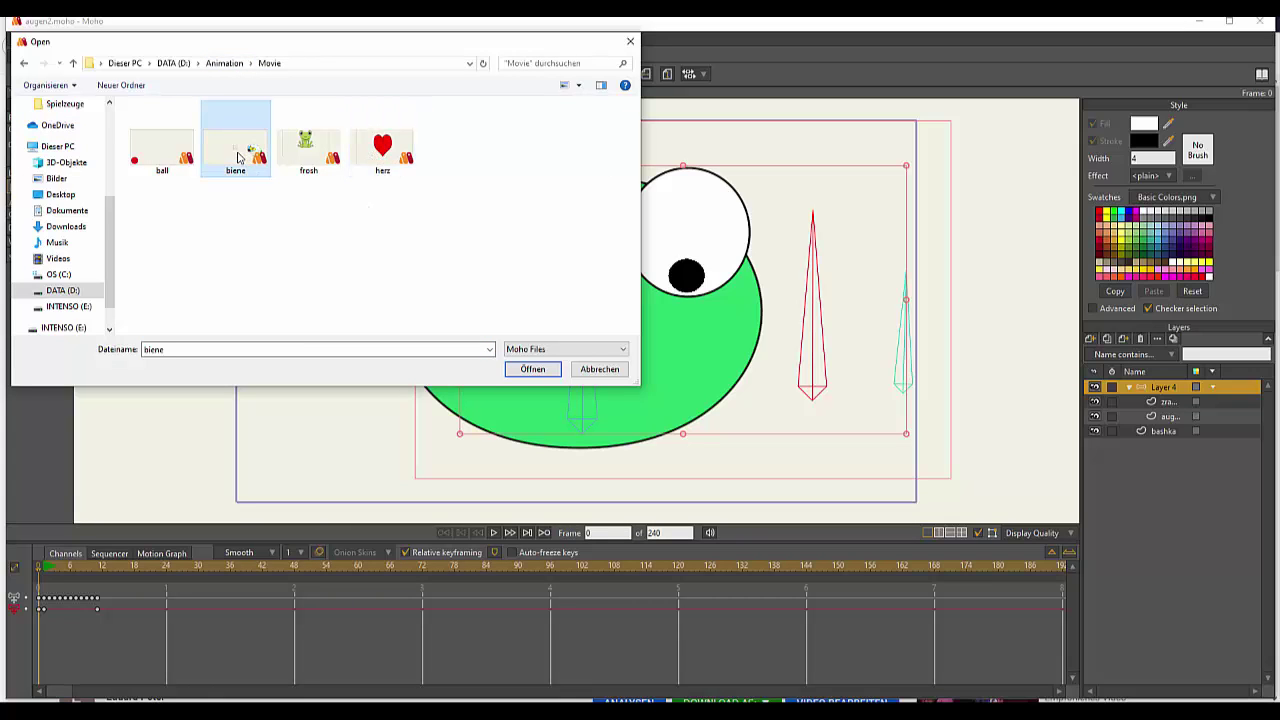
left_click(524, 369)
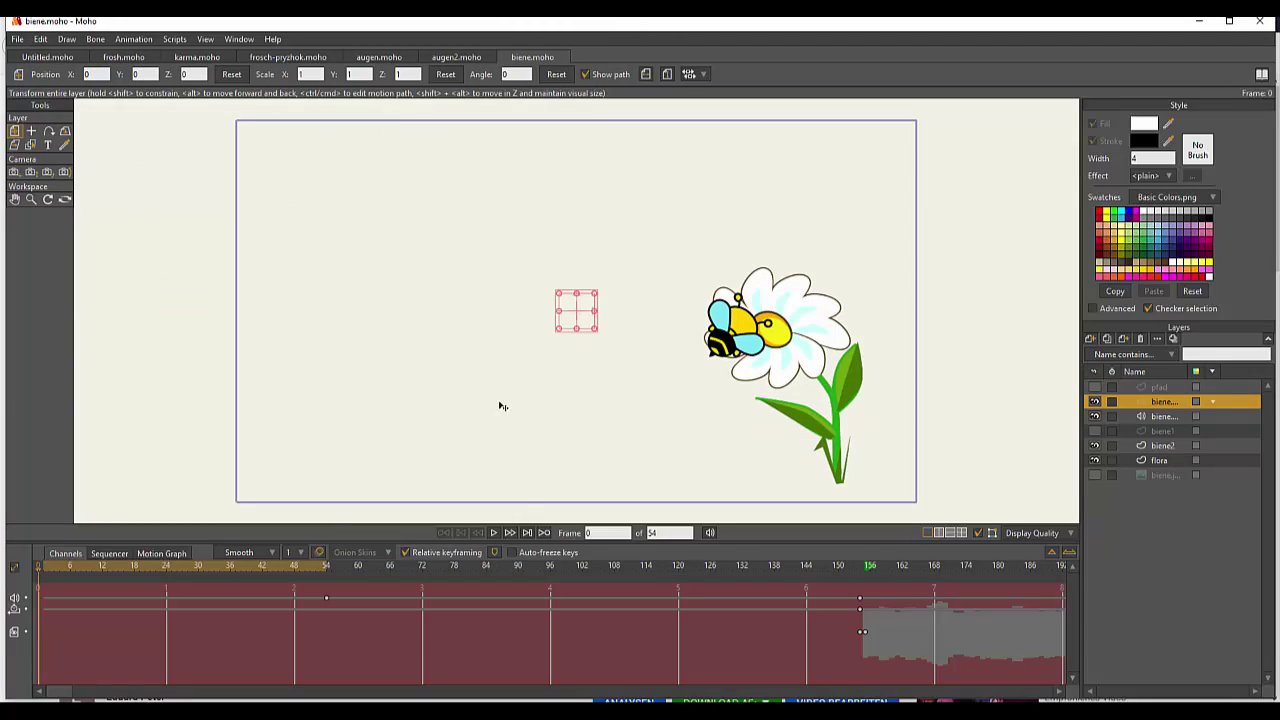
- Play the bee and flower animation and return the timeline to frame 0
left_click(493, 535)
left_click(493, 535)
left_click_drag(206, 571, 15, 578)
- Hide the two biene audio layers, and select the biene1 layer and make it visible
left_click(1096, 418)
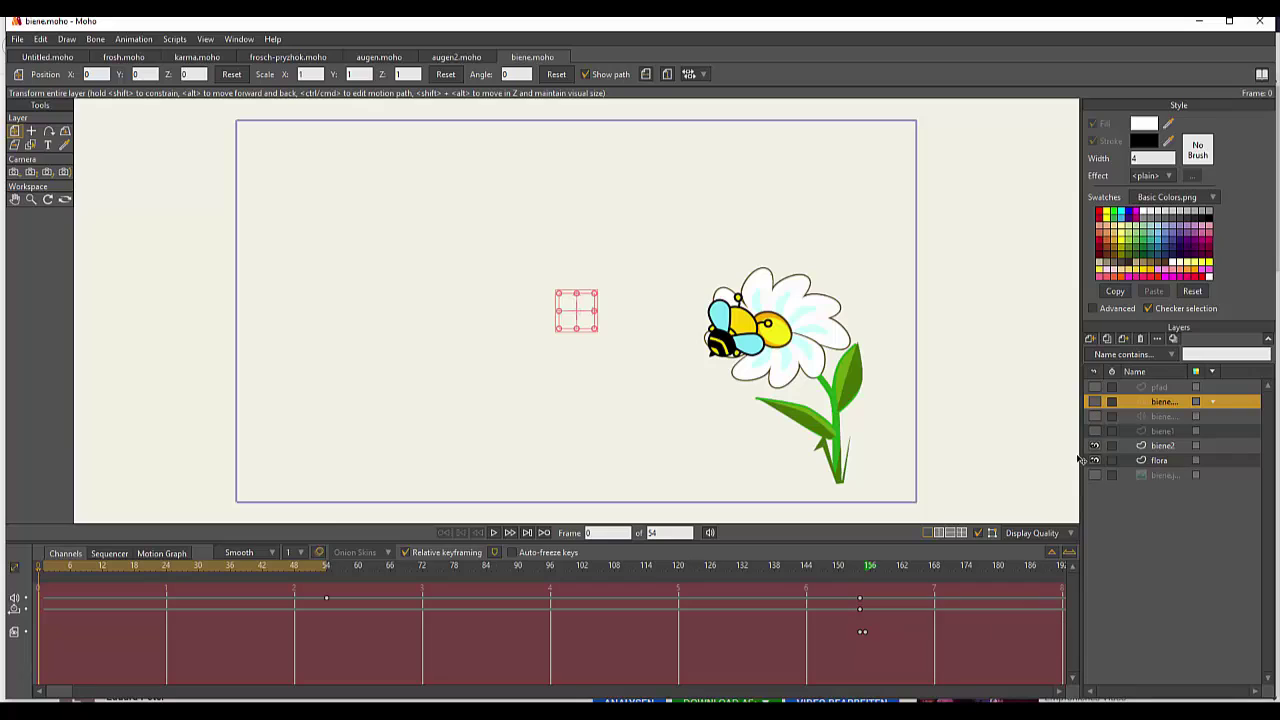
left_click(1147, 452)
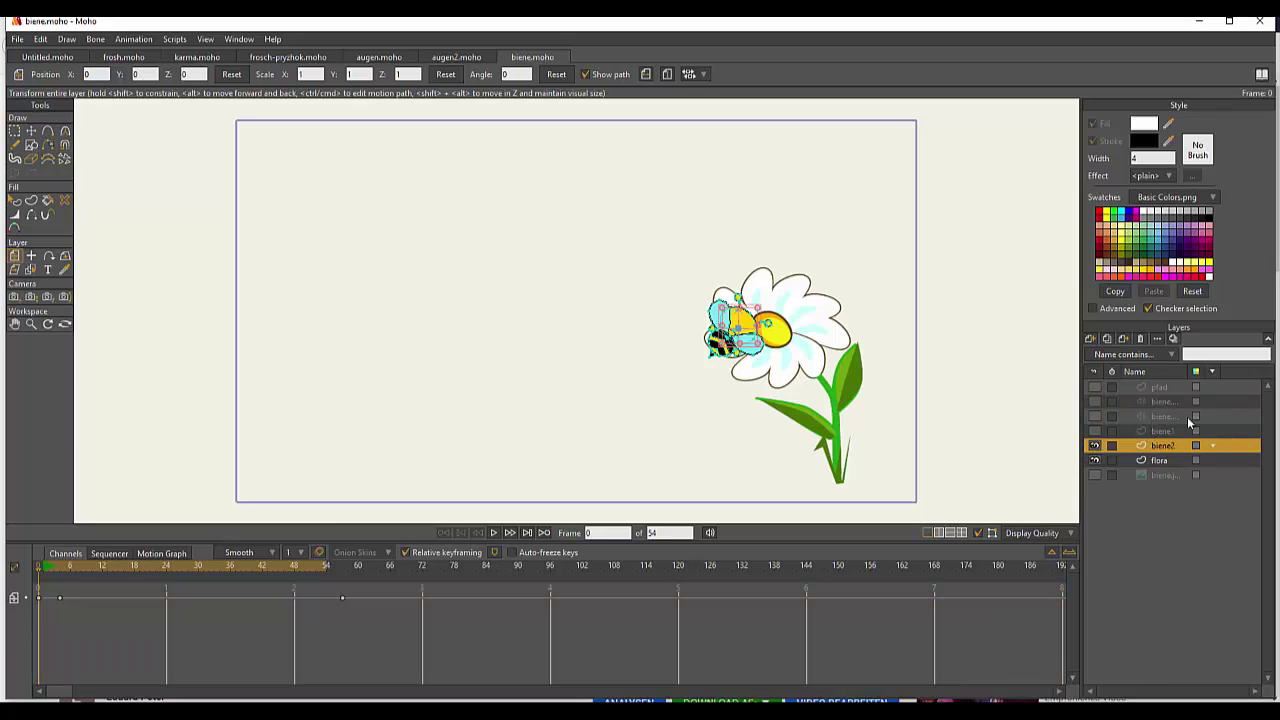
left_click(1162, 430)
left_click(1094, 431)
left_click(1094, 431)
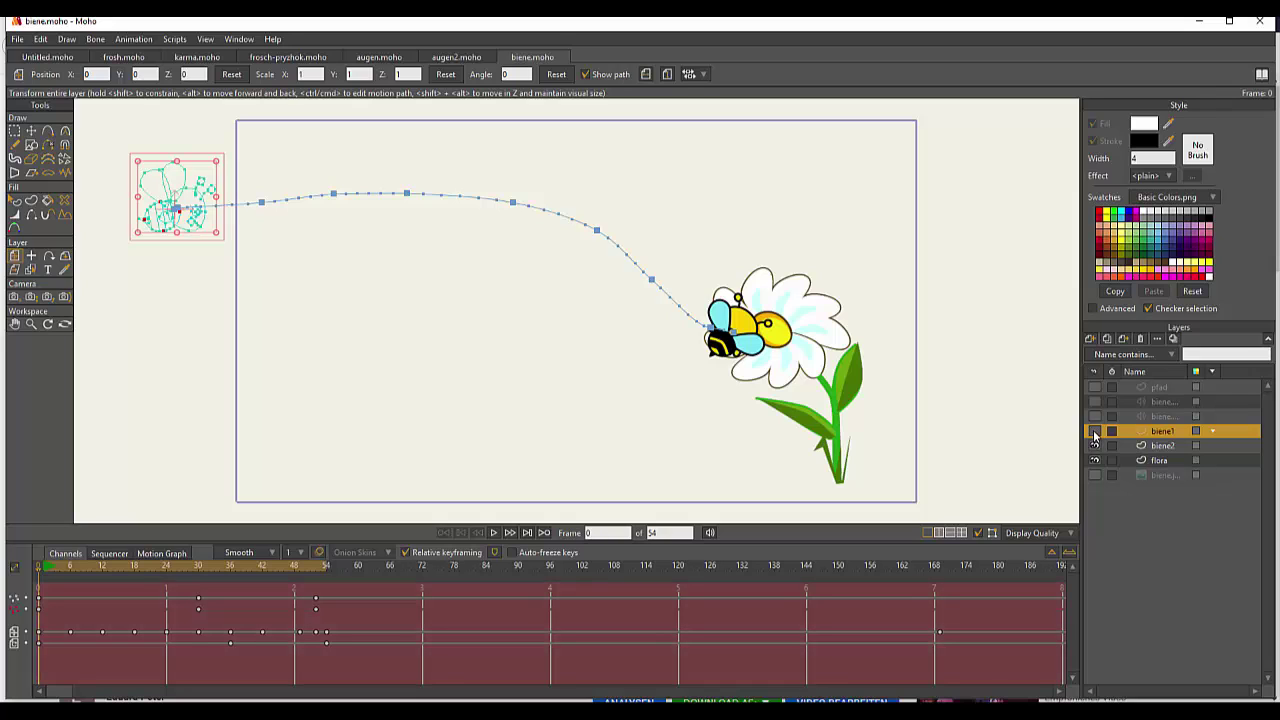
left_click(1094, 431)
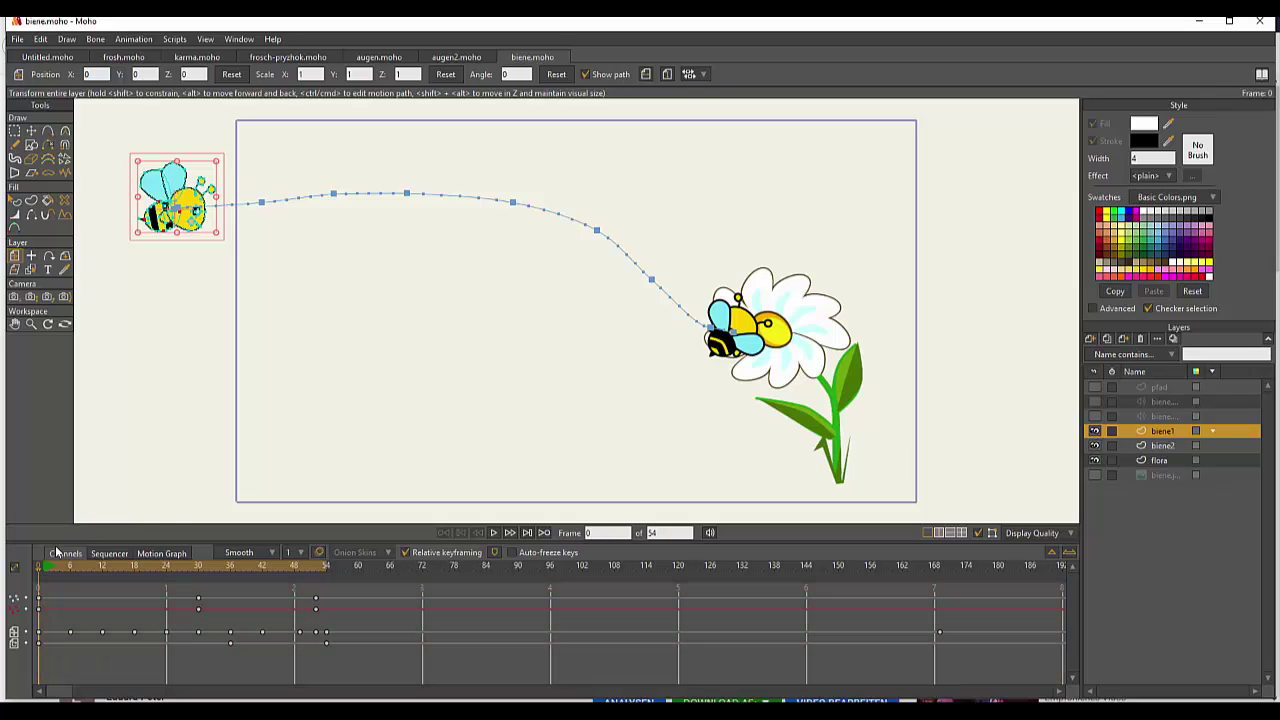
- Hide the biene2 layer and preview the start of the biene1 bee's flight, ending at frame 0
left_click_drag(47, 571, 3, 612)
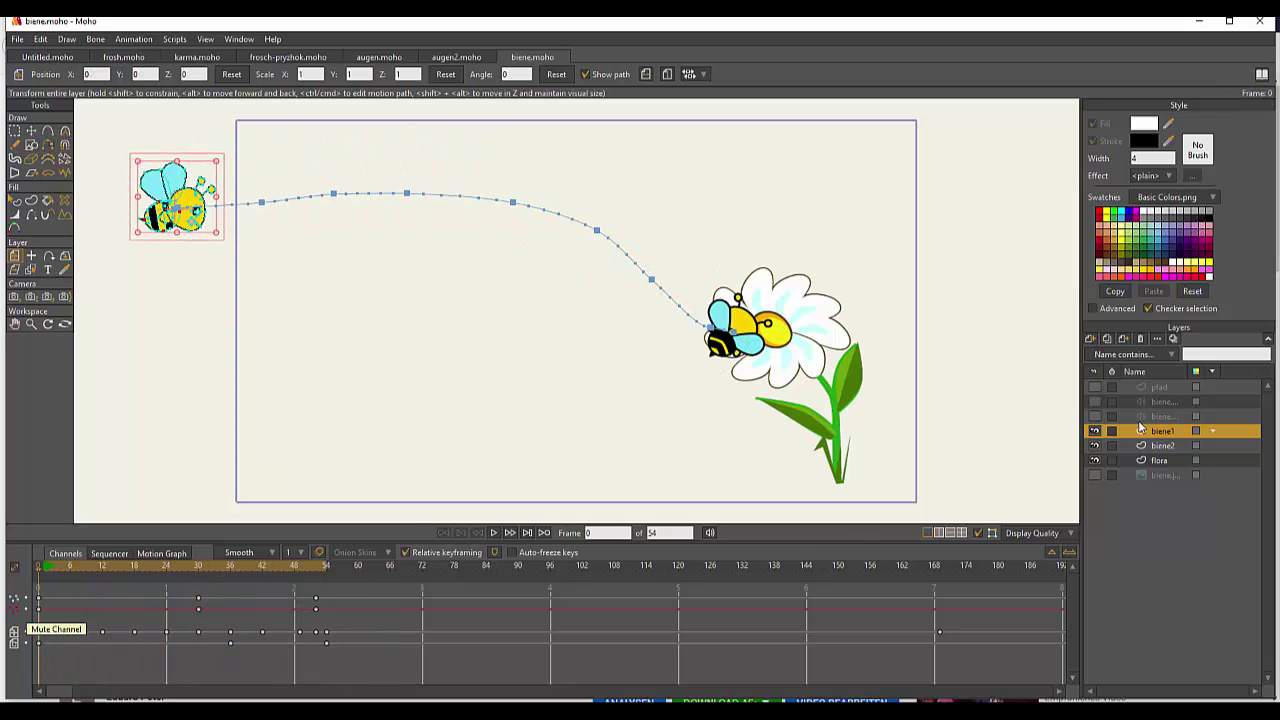
left_click(1095, 445)
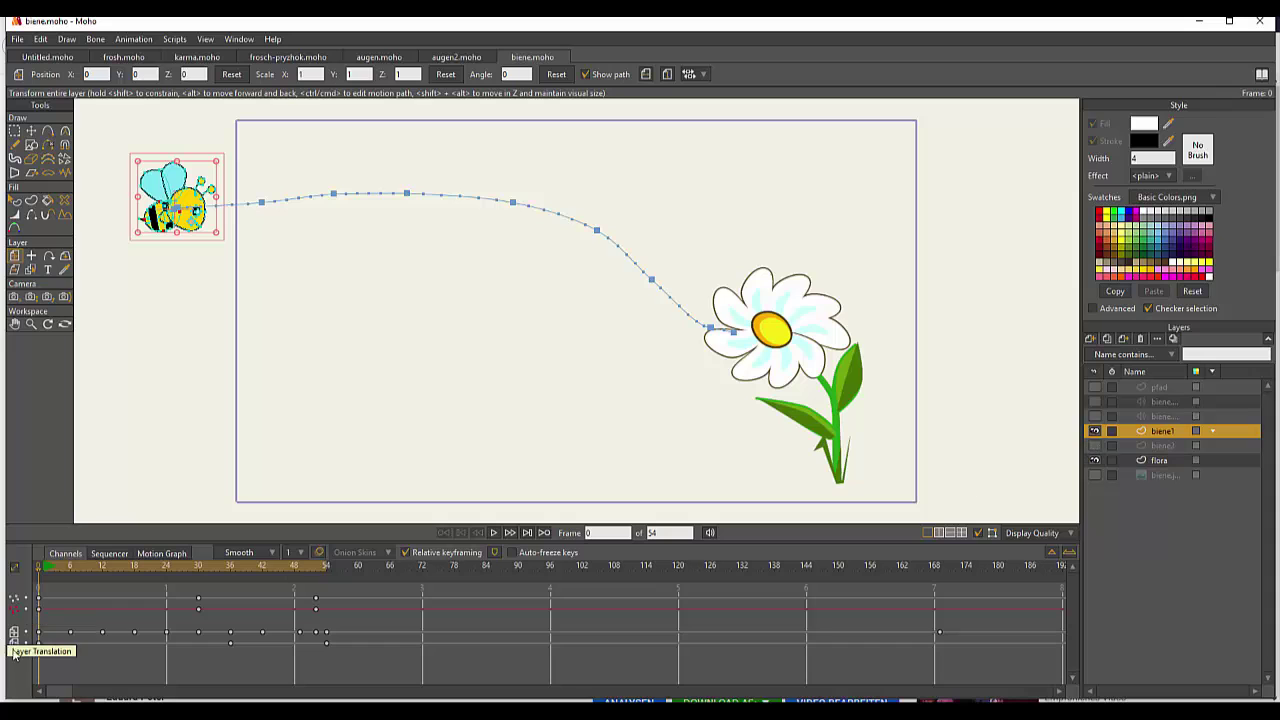
key("space")
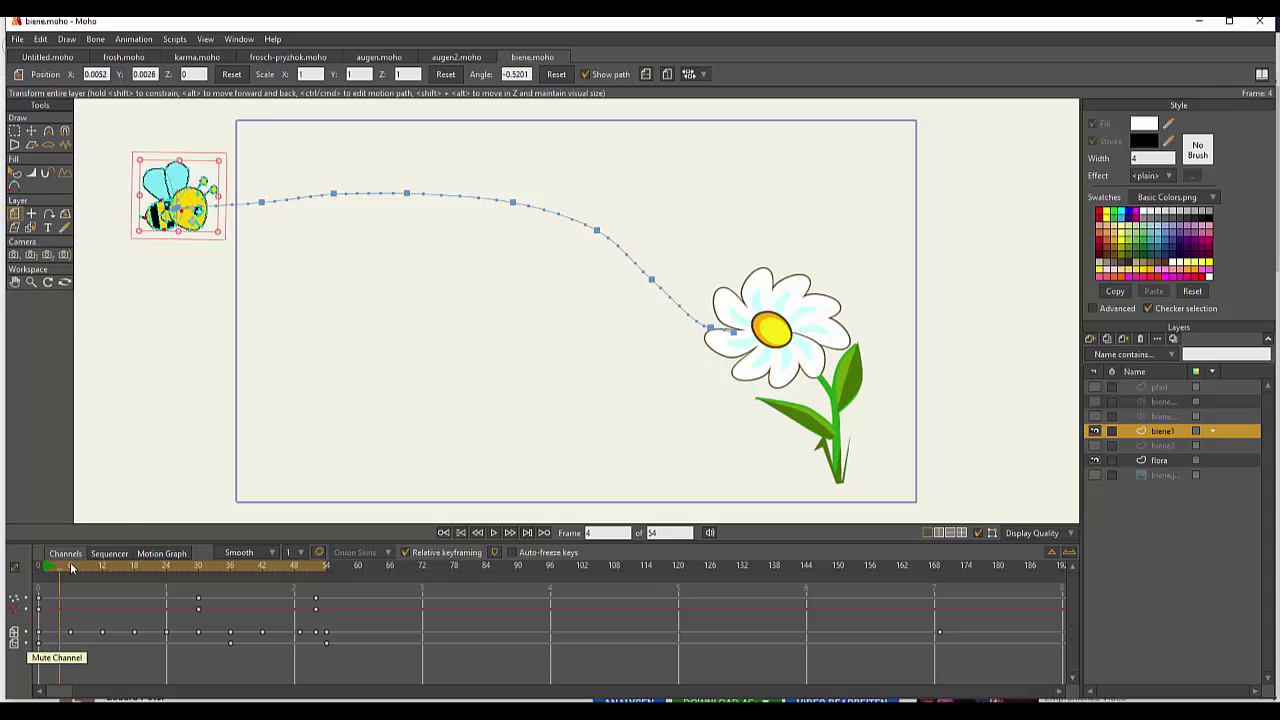
key("space")
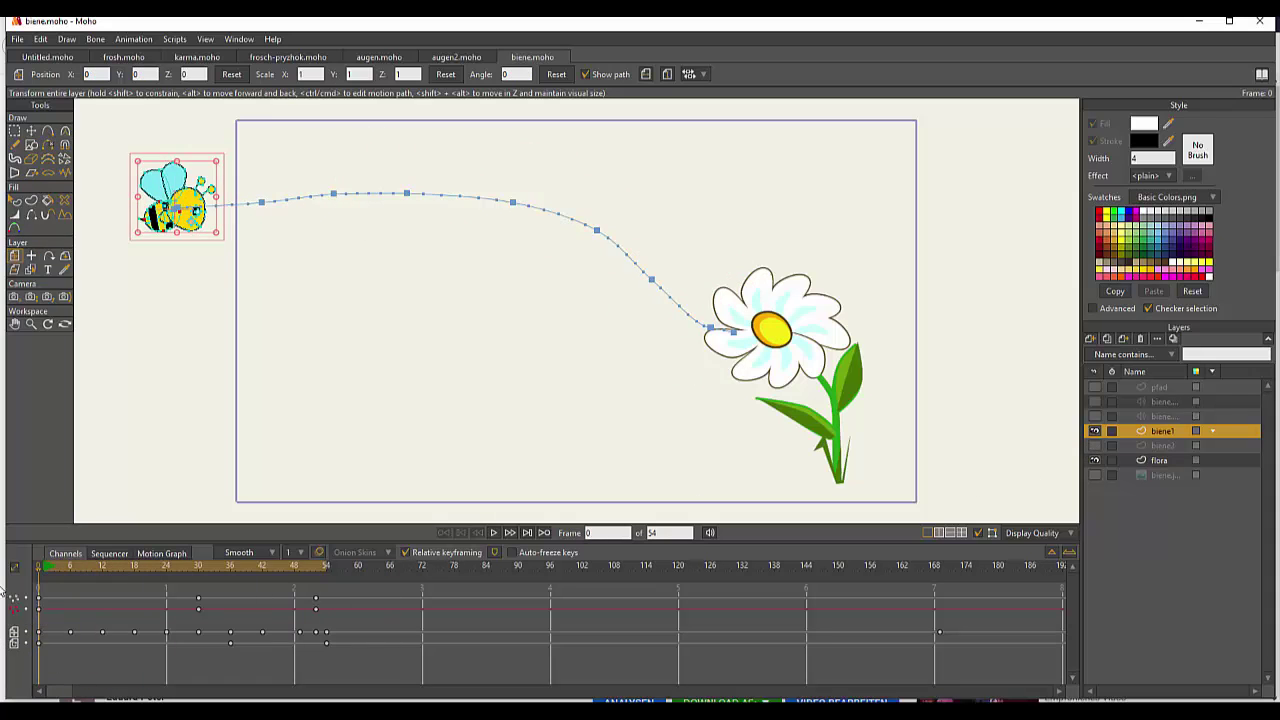
- Import the biene audio file from the sound folder inside Animation into the bee project
left_click(19, 40)
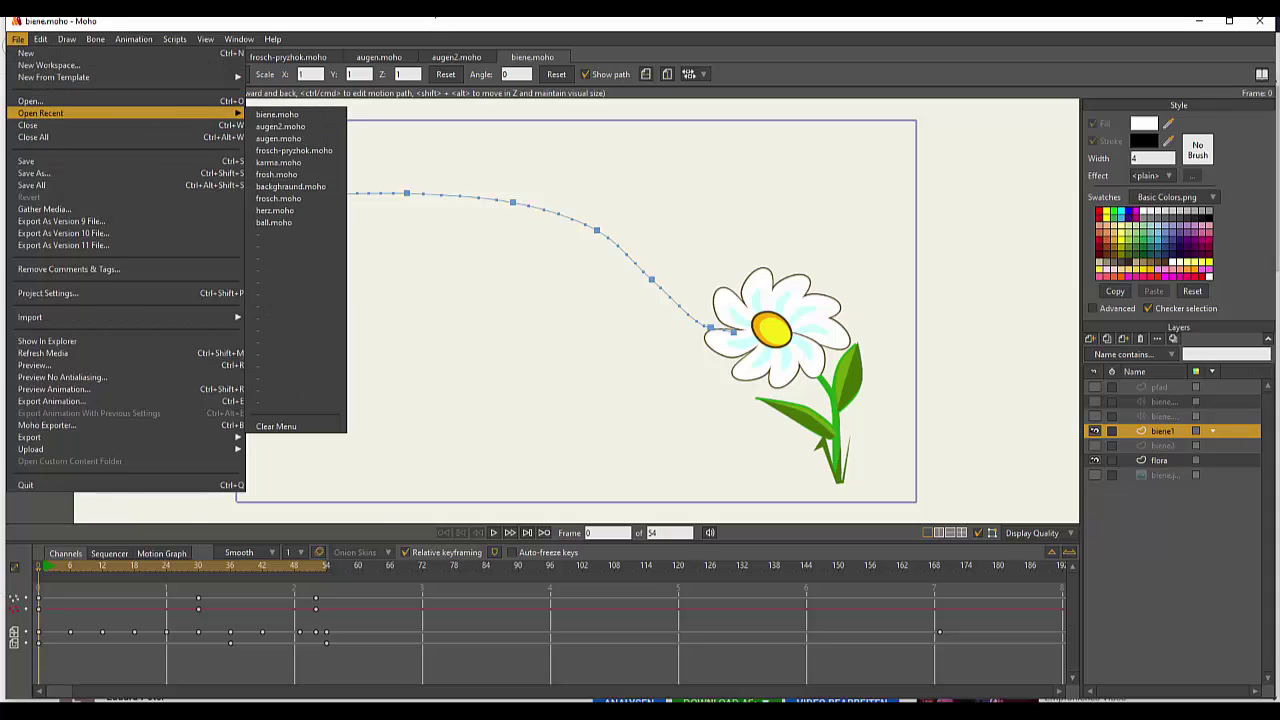
mouse_move(209, 41)
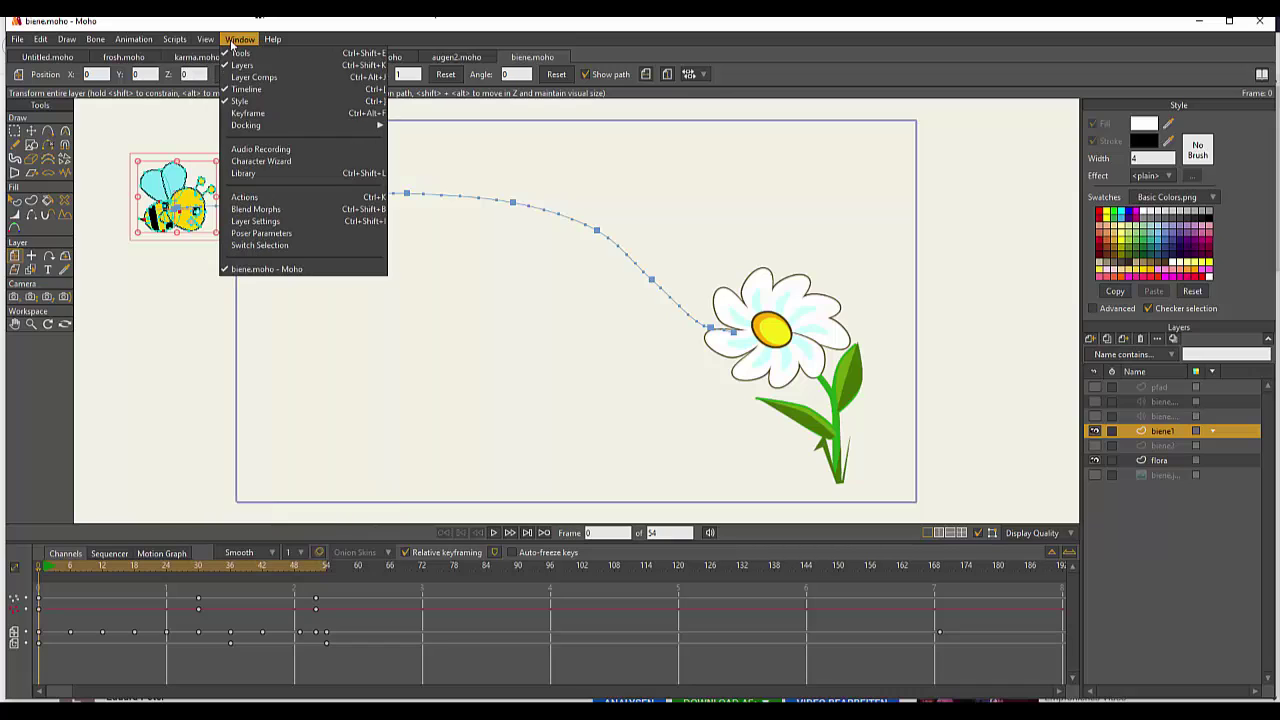
left_click(17, 40)
left_click(17, 40)
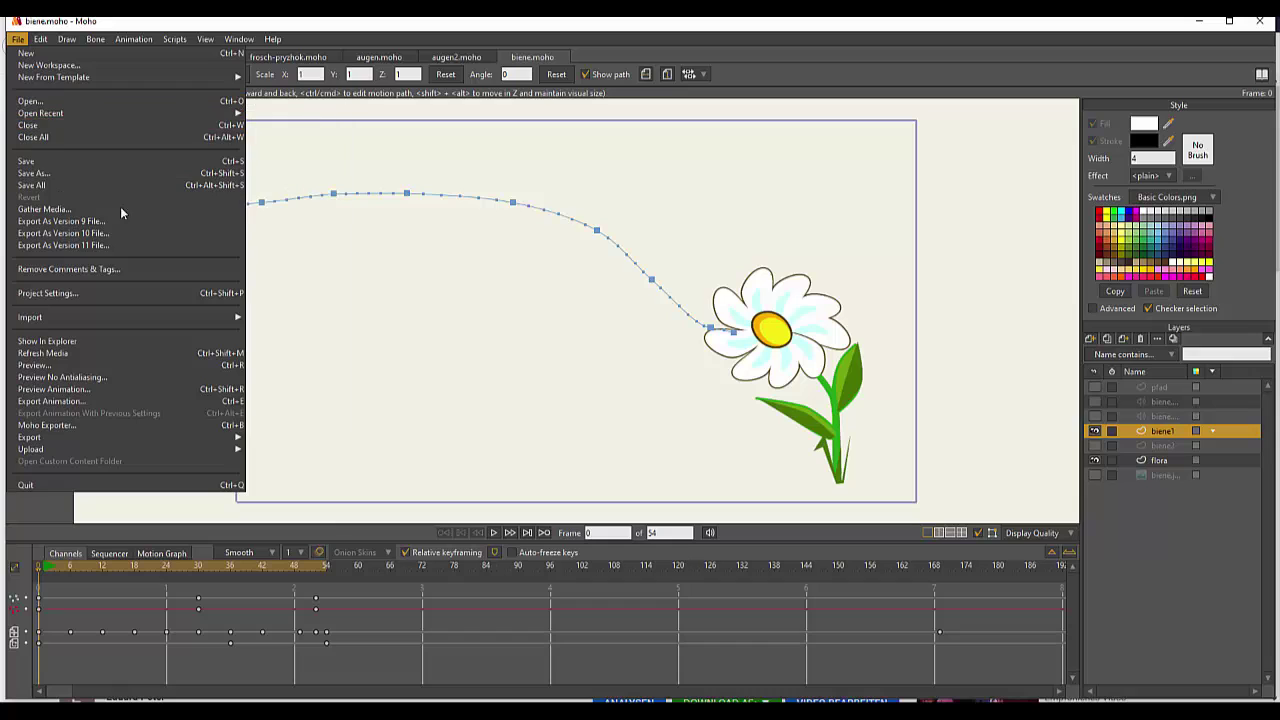
mouse_move(155, 317)
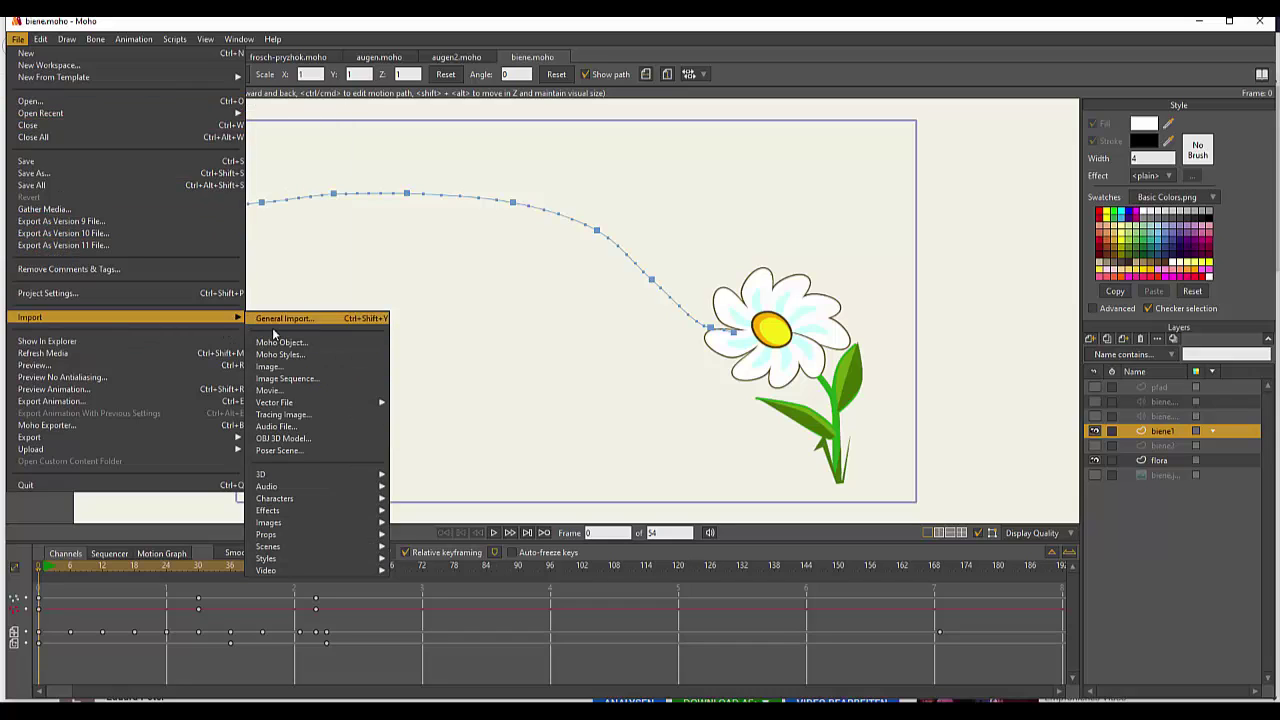
left_click(309, 424)
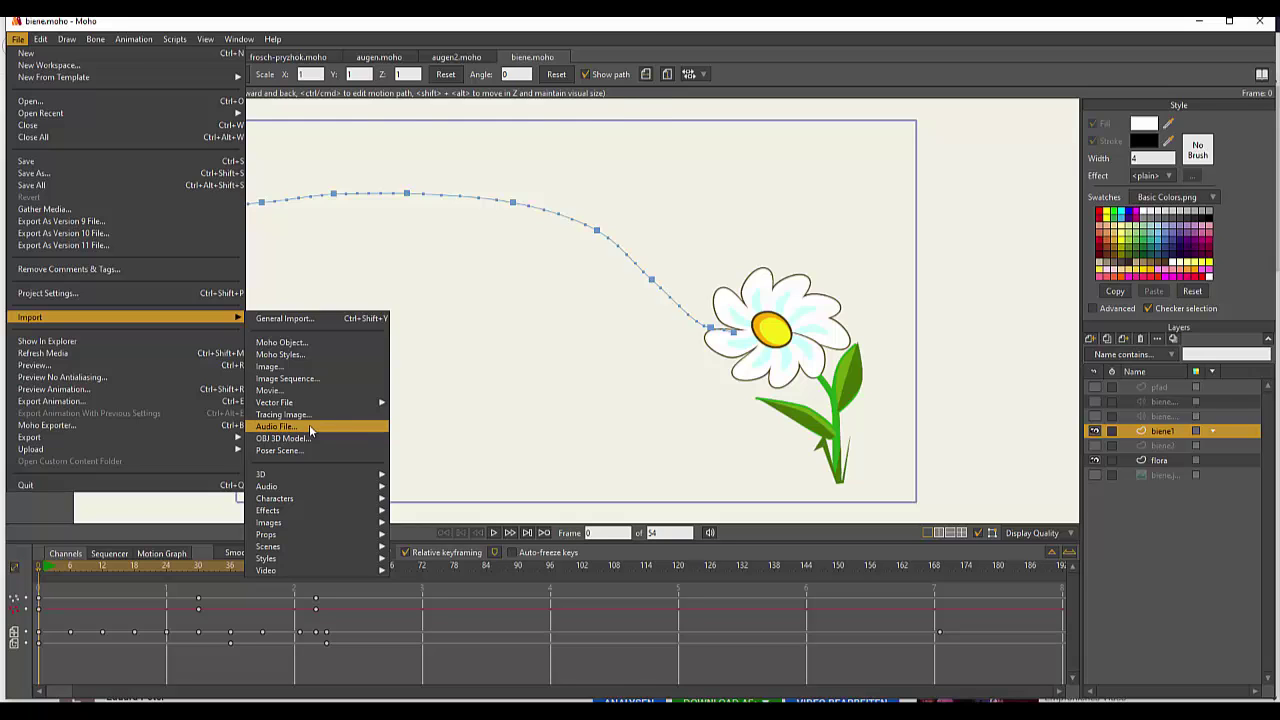
left_click(224, 63)
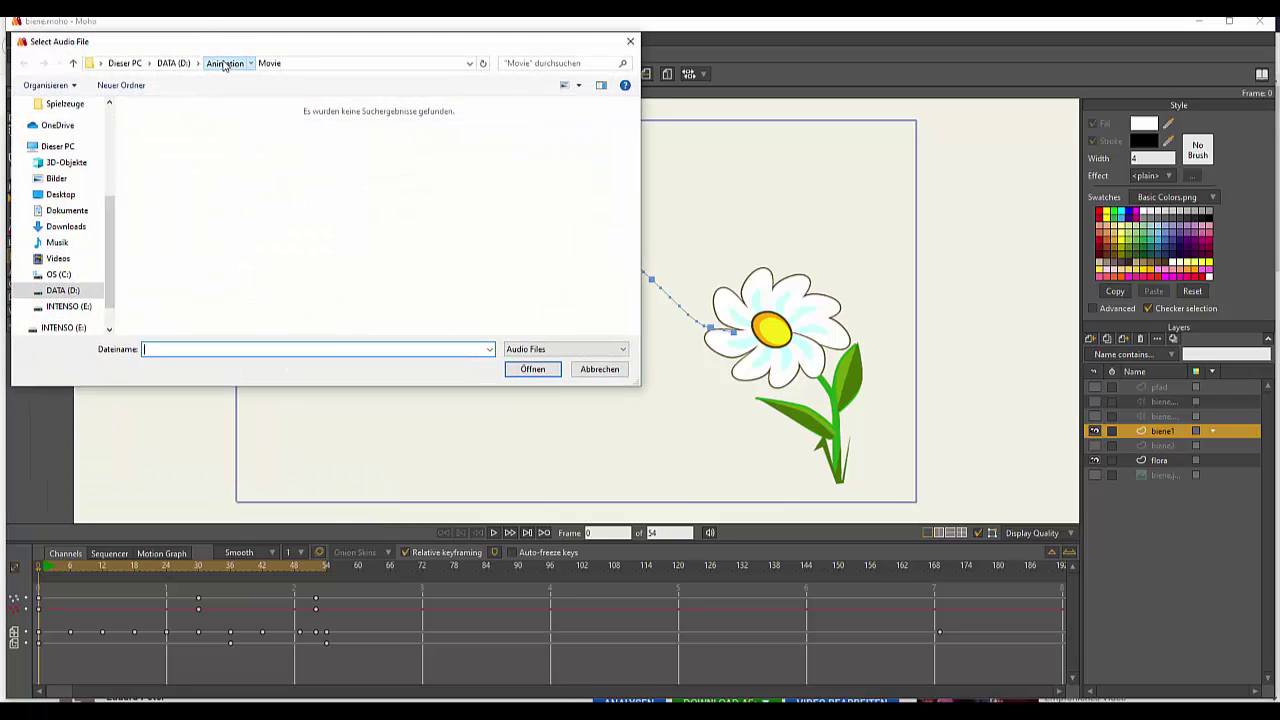
double_click(516, 150)
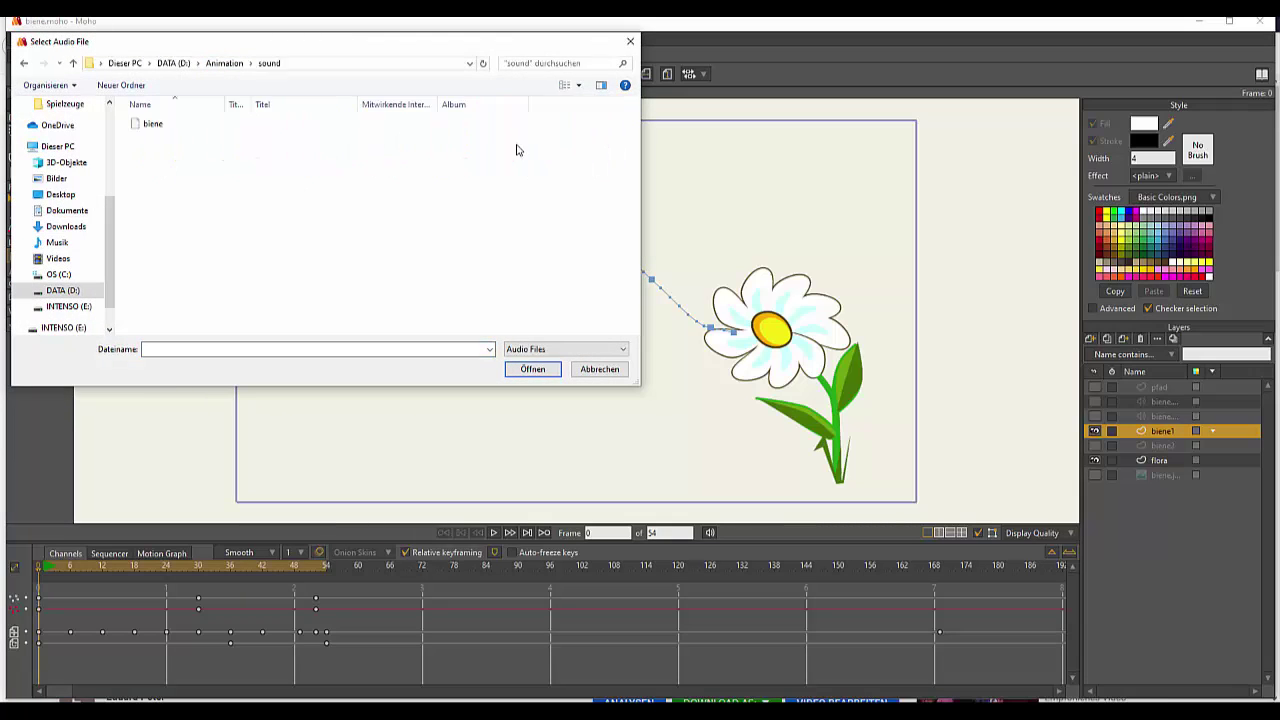
left_click(148, 126)
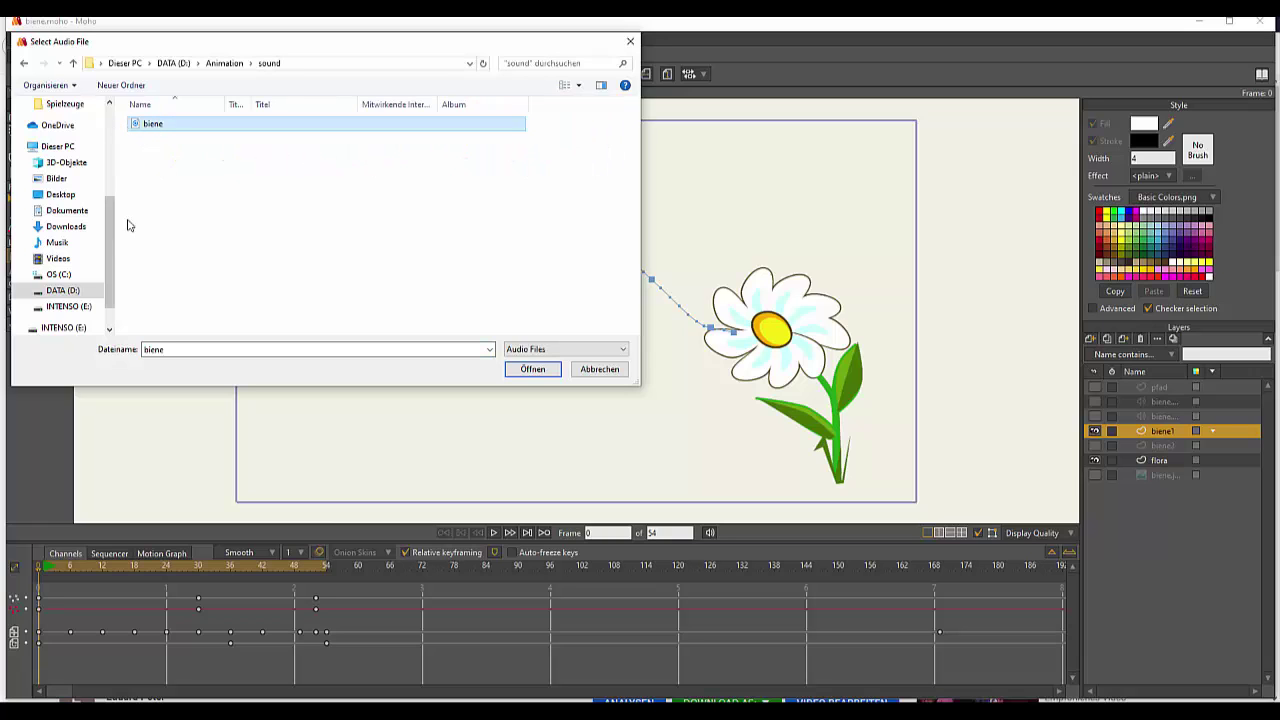
left_click(533, 369)
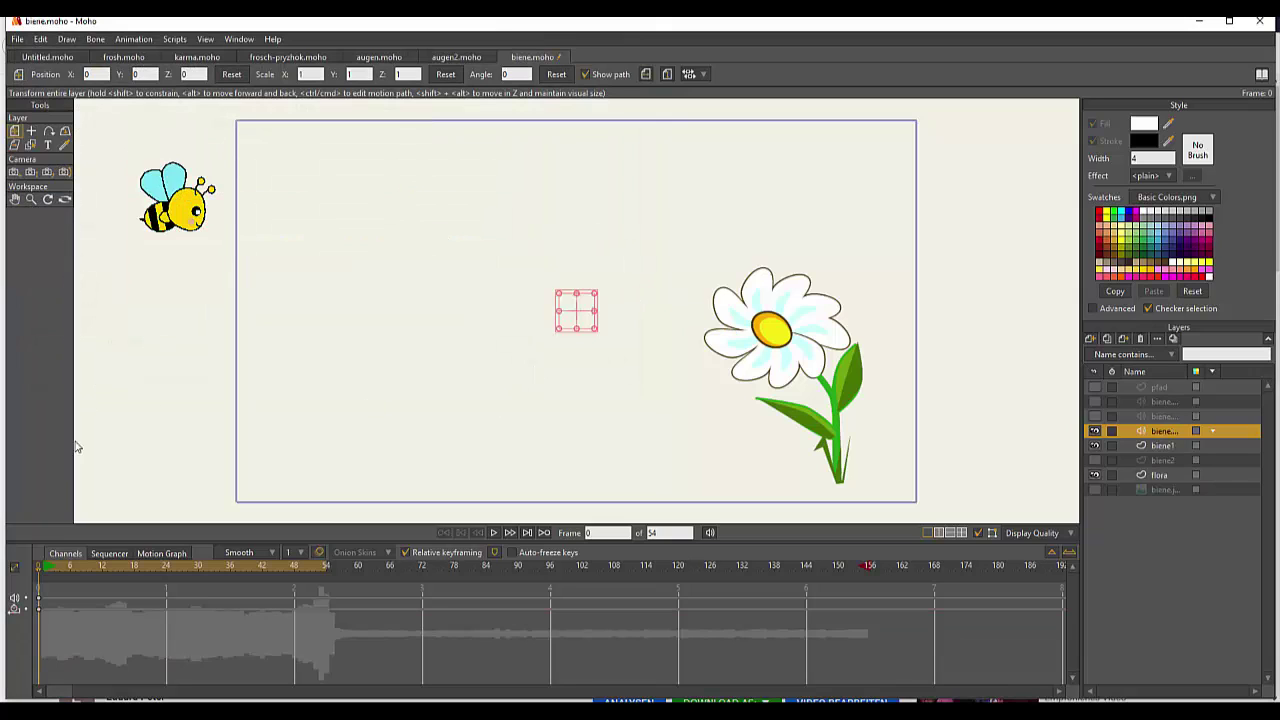
- Play the bee animation from frame 0 with the imported sound, and stop playback once the bee reaches the flower
left_click_drag(43, 575, 39, 569)
left_click(492, 534)
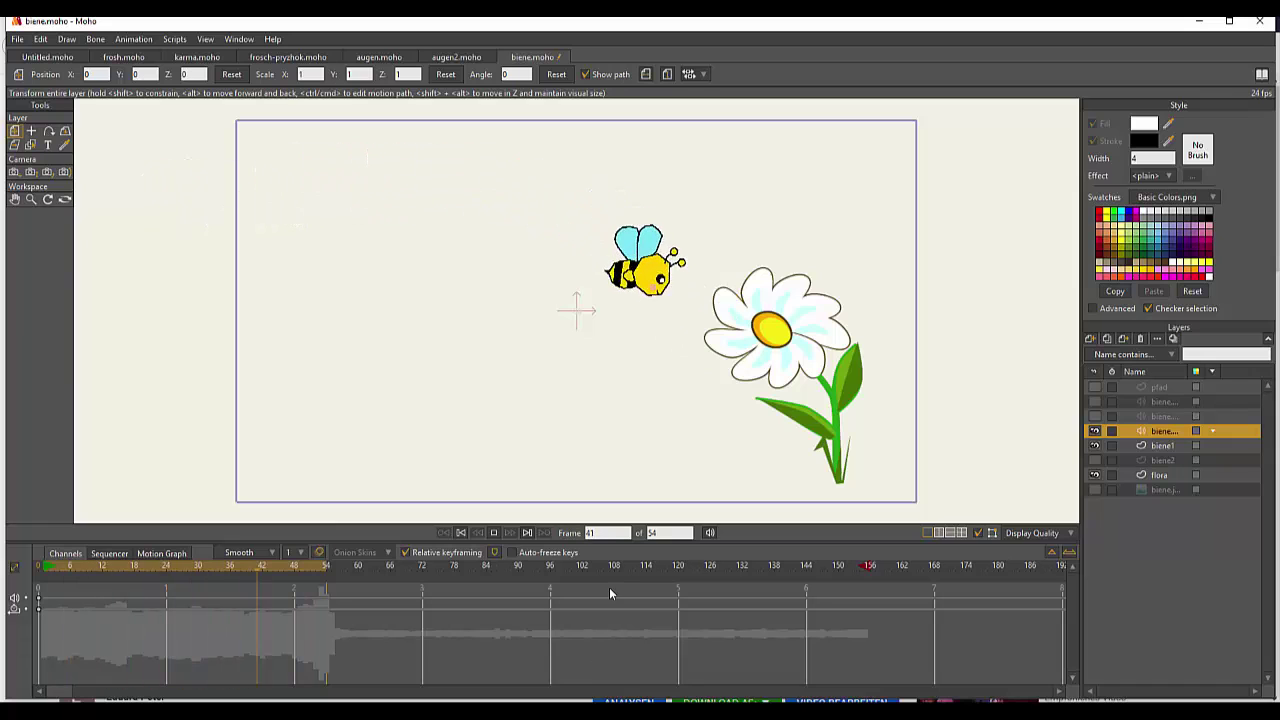
left_click(494, 536)
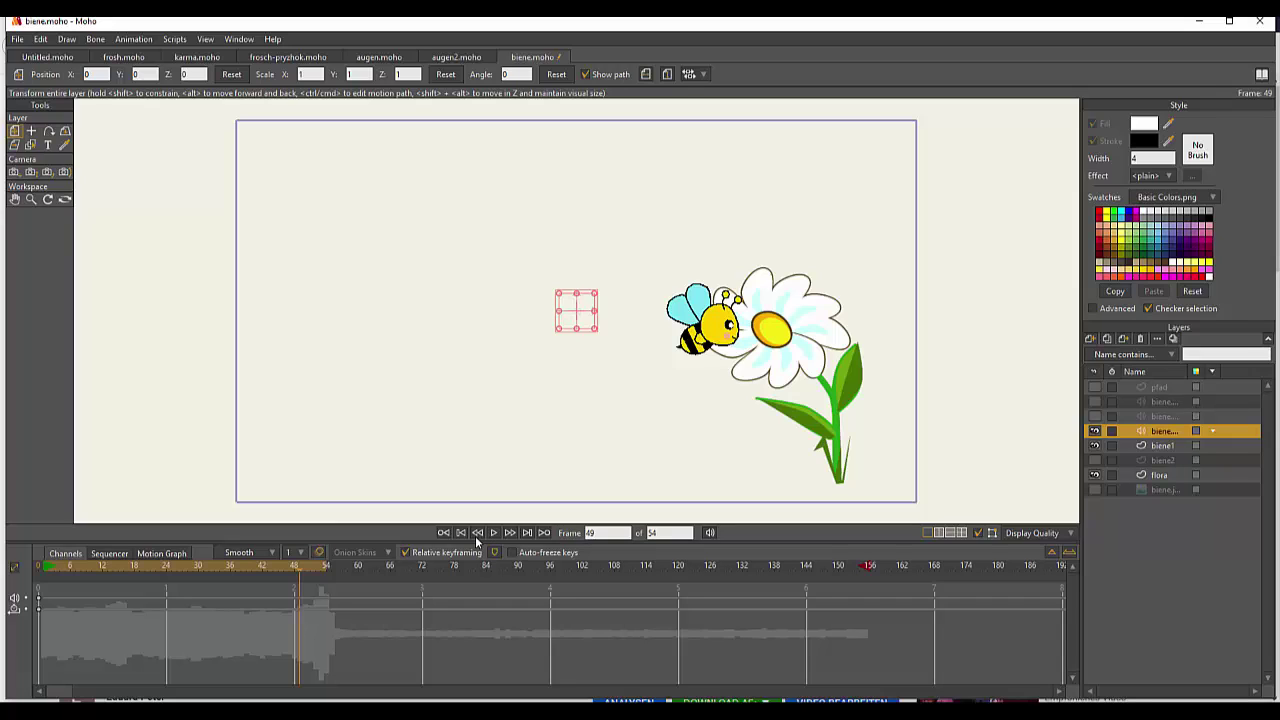
- Minimize the Moho and browser windows to bring up the Car image folder in File Explorer
left_click(1199, 21)
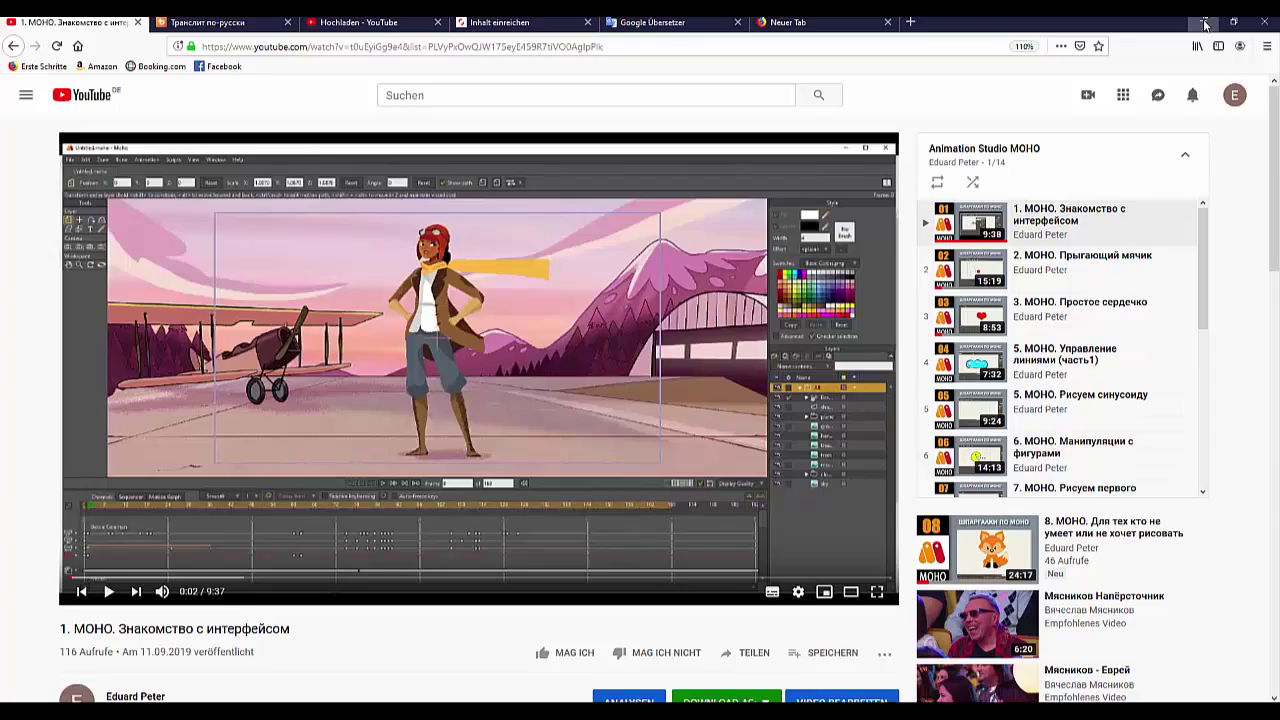
left_click(1205, 22)
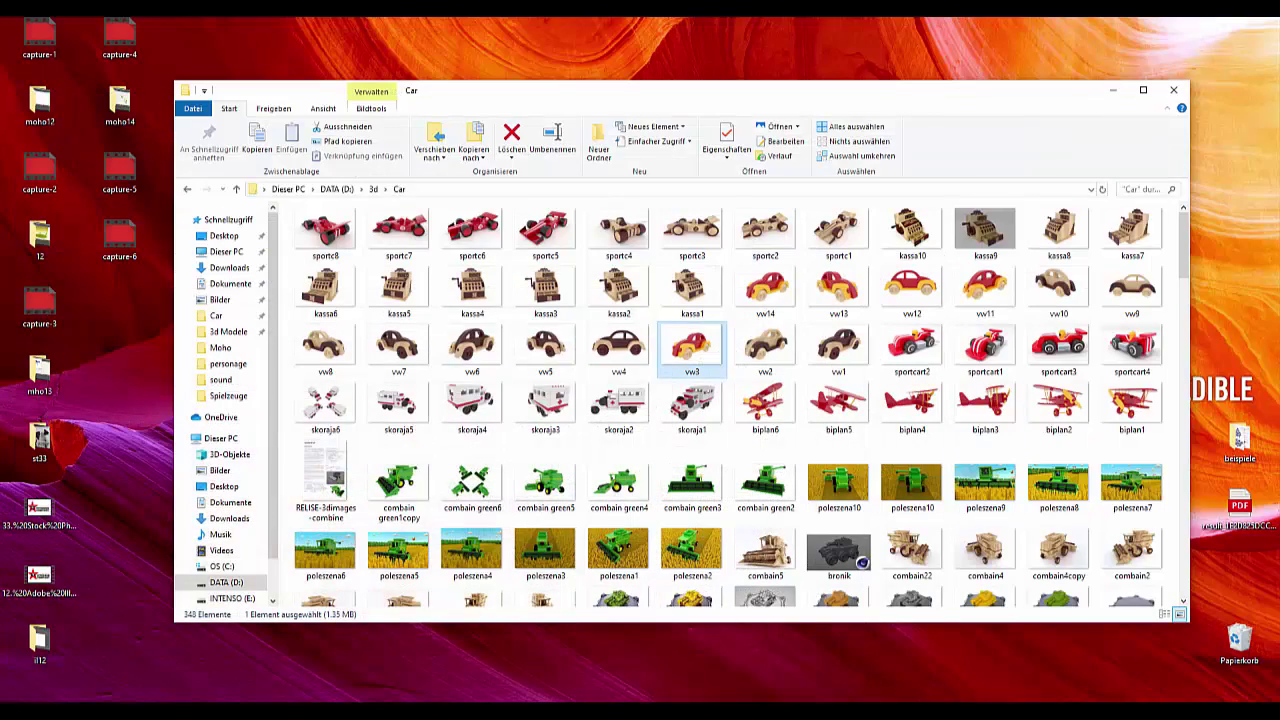